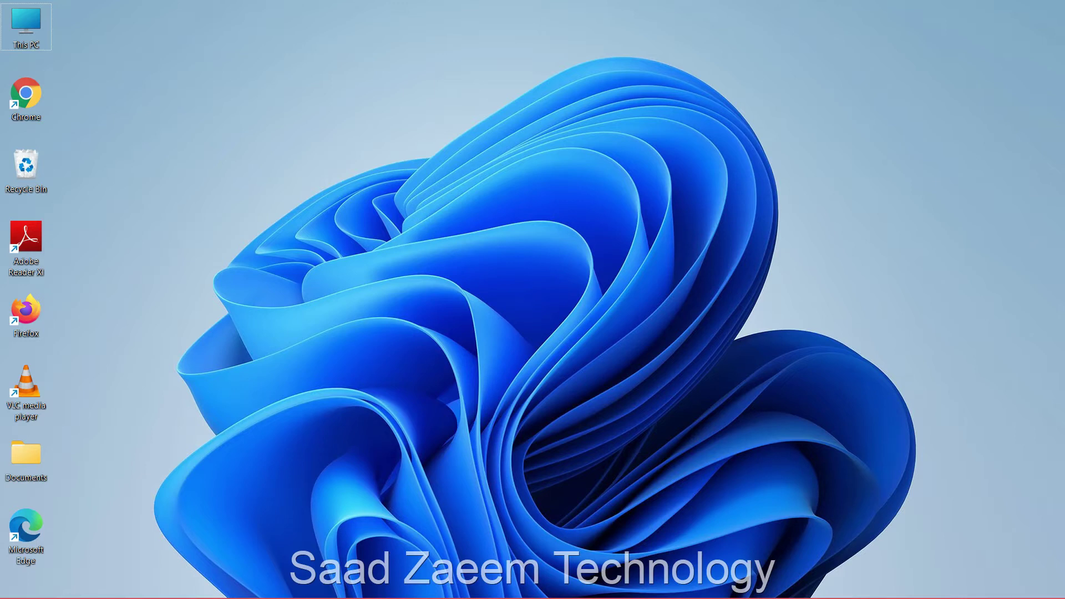
- Search Windows for "device" and open Device Manager
{"action": "key", "text": "super"}
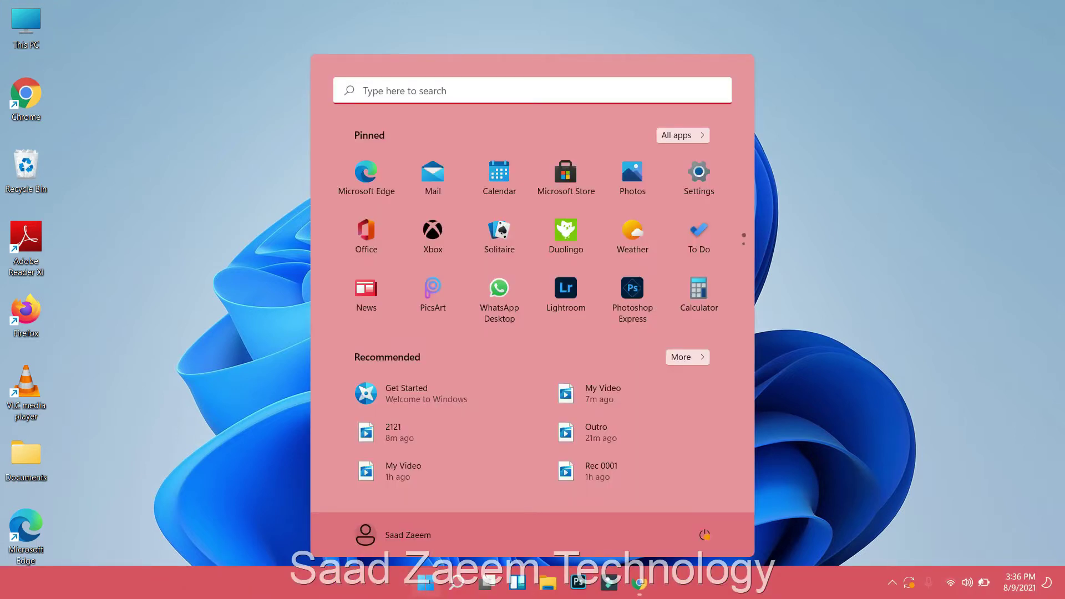
{"action": "type", "text": "device"}
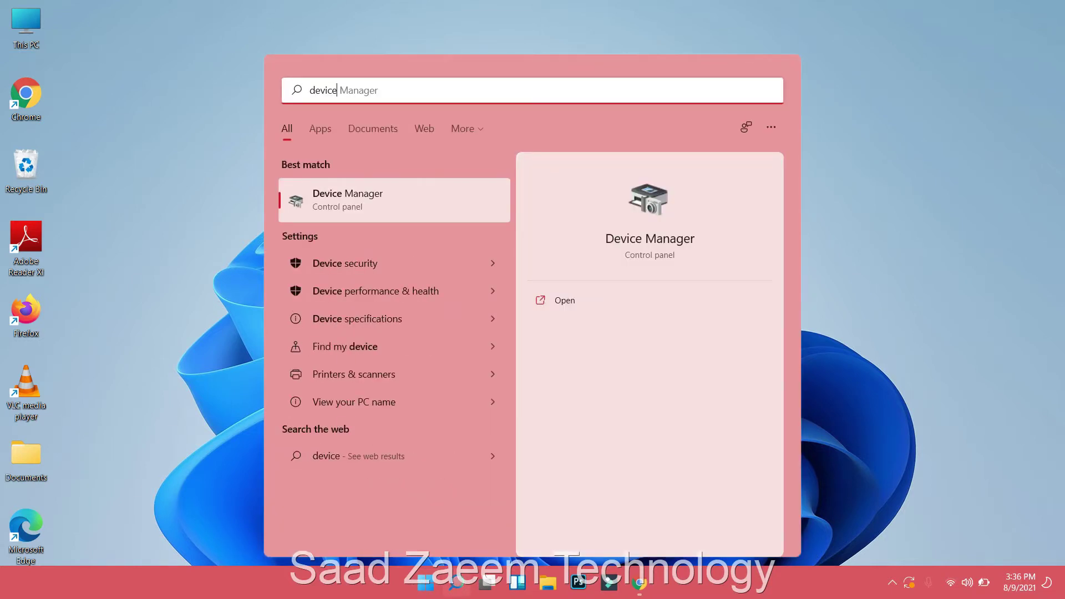
{"action": "key", "text": "Return"}
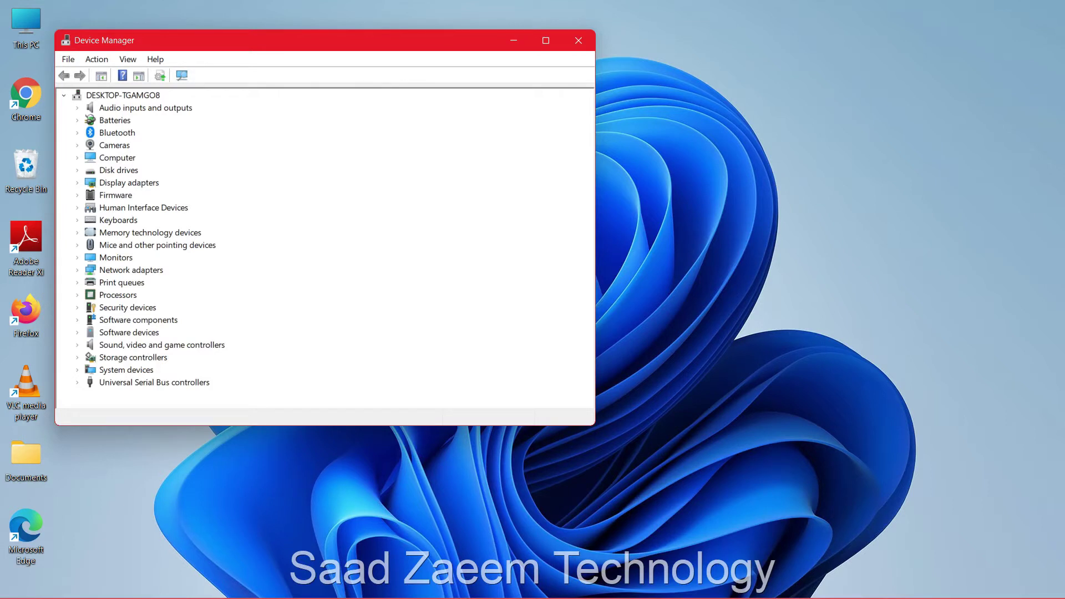
- Expand the Mice and other pointing devices category in the device tree
{"action": "left_click", "coordinate": [122, 95]}
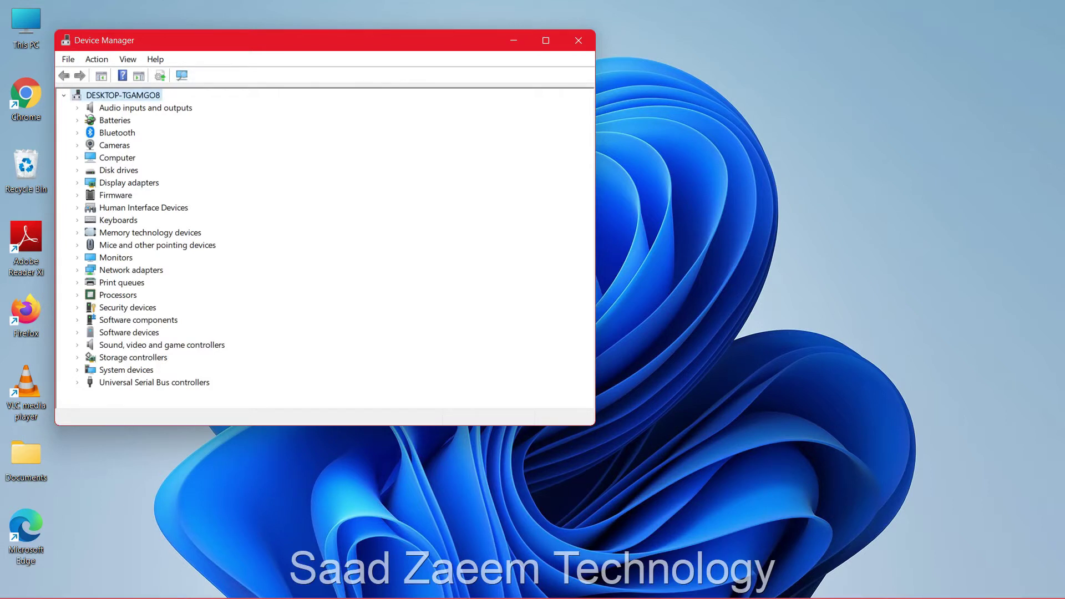
{"action": "key", "text": "Down"}
{"action": "key", "text": "Down"}
{"action": "key", "text": "Down"}
{"action": "key", "text": "Down"}
{"action": "key", "text": "Down"}
{"action": "key", "text": "Down"}
{"action": "key", "text": "Down"}
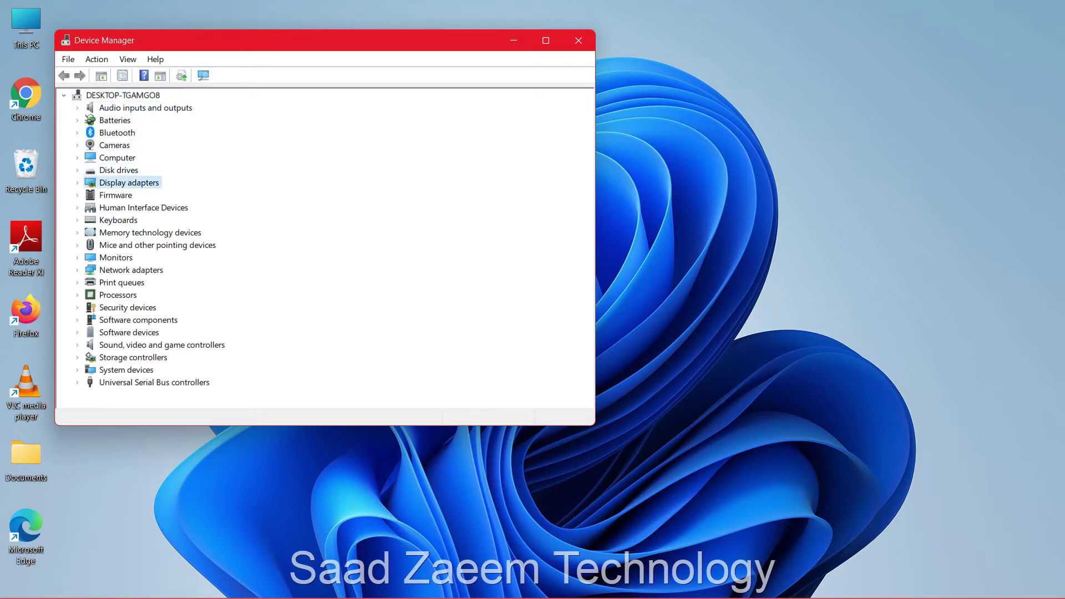
{"action": "key", "text": "Down"}
{"action": "key", "text": "Down"}
{"action": "key", "text": "Down"}
{"action": "key", "text": "Down"}
{"action": "key", "text": "Down"}
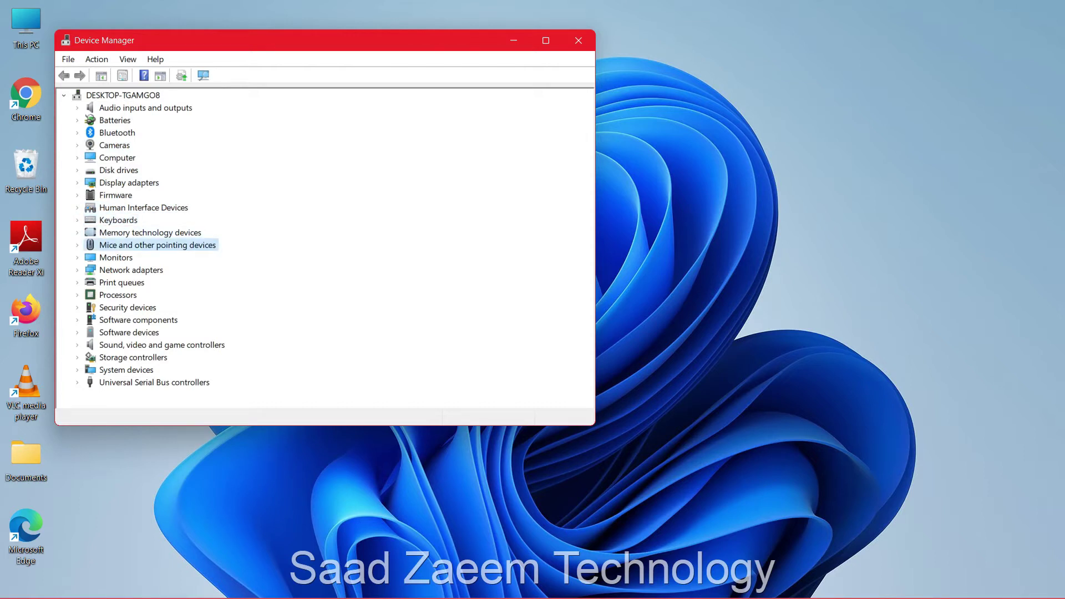
{"action": "key", "text": "Return"}
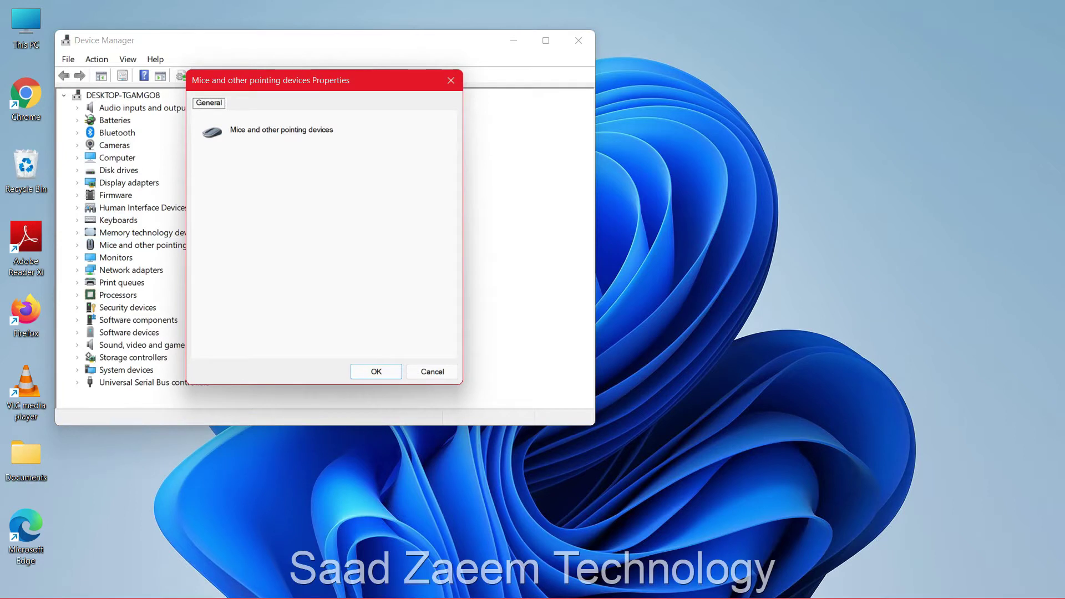
{"action": "key", "text": "Escape"}
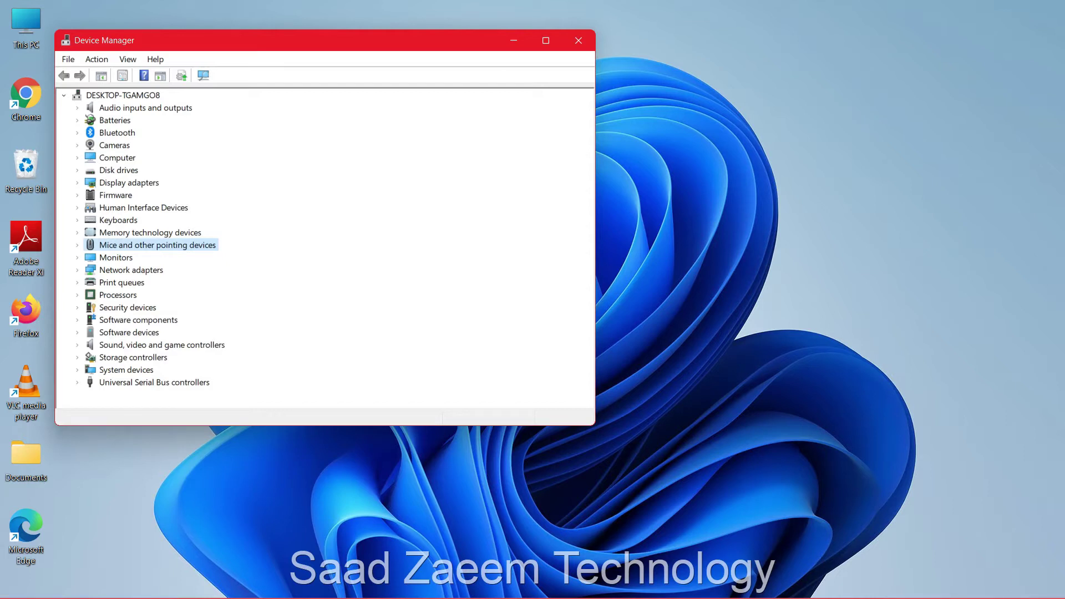
{"action": "key", "text": "Right"}
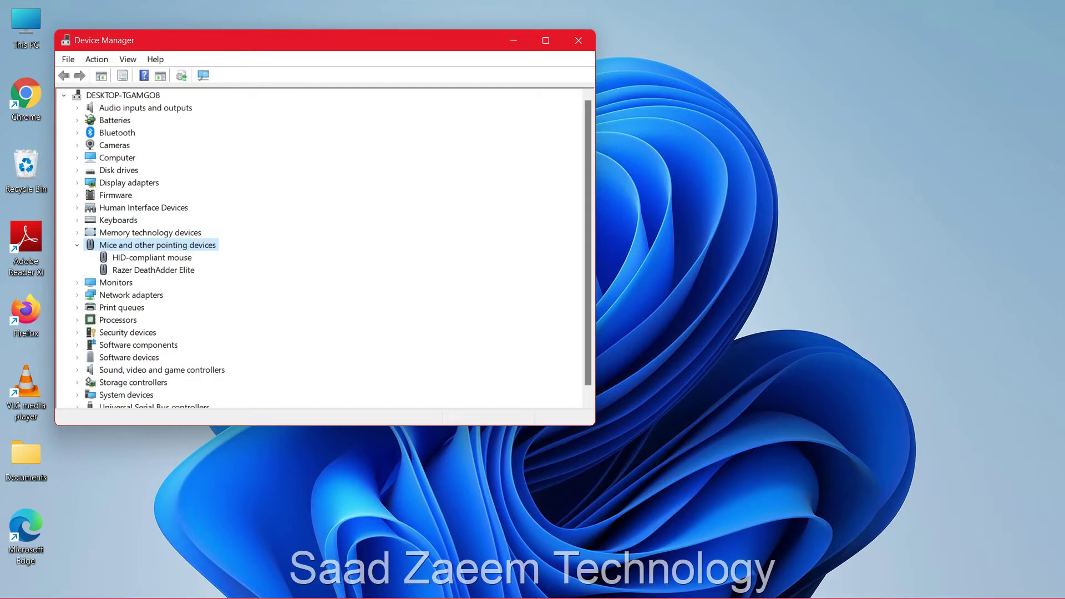
- Open the properties of the HID-compliant mouse
{"action": "left_click", "coordinate": [152, 257]}
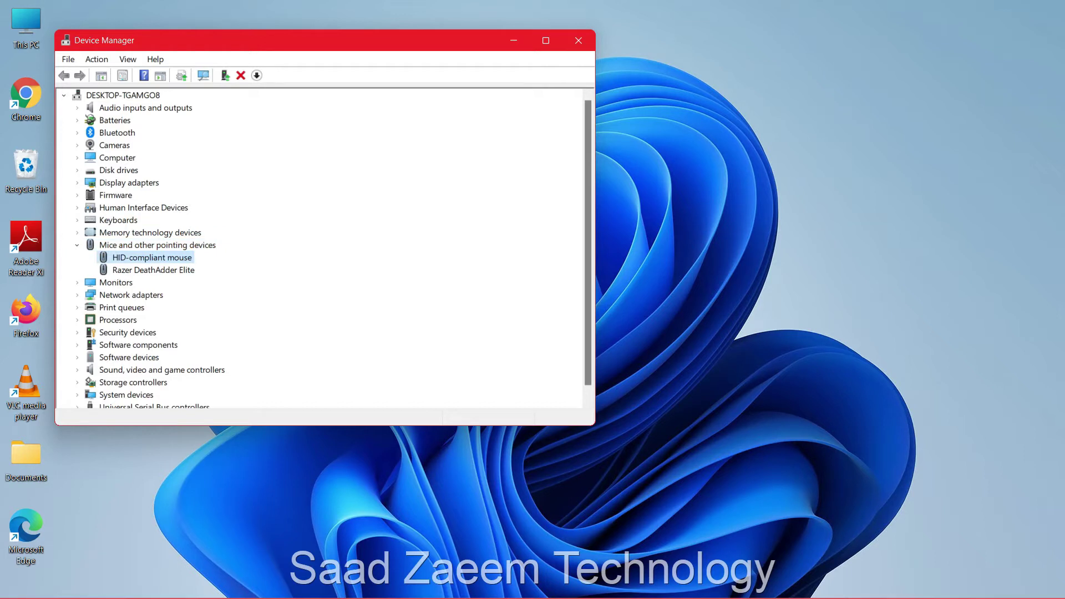
{"action": "key", "text": "Down"}
{"action": "key", "text": "Down"}
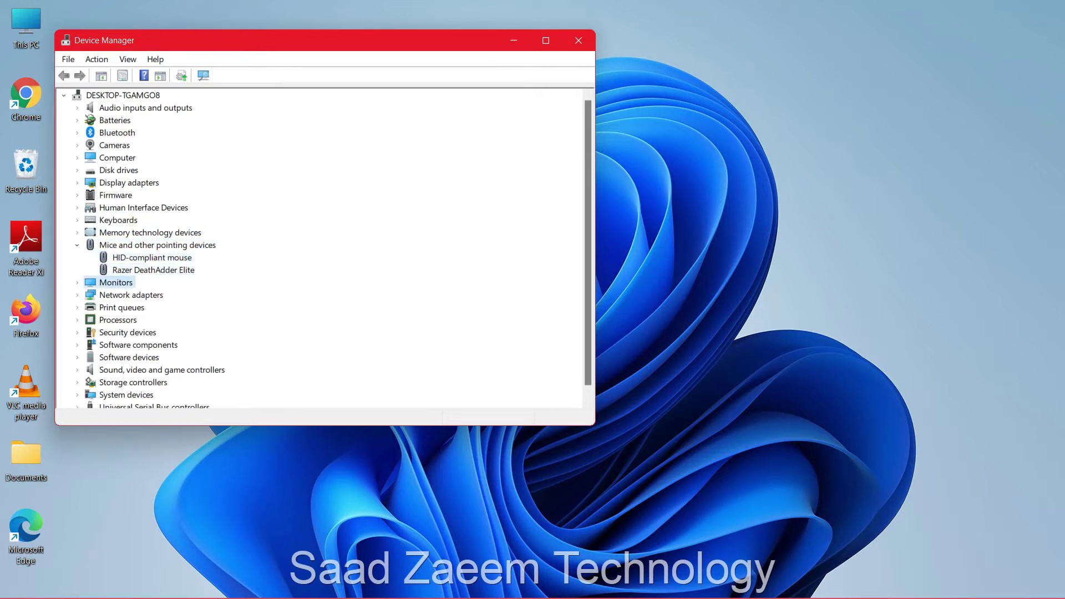
{"action": "key", "text": "Up"}
{"action": "key", "text": "Up"}
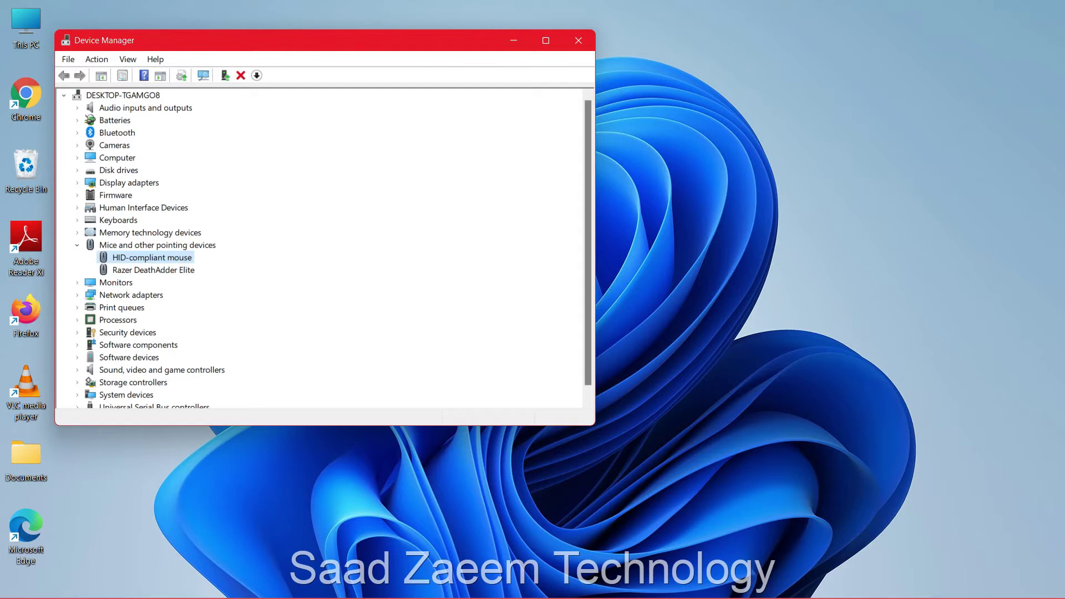
{"action": "key", "text": "Down"}
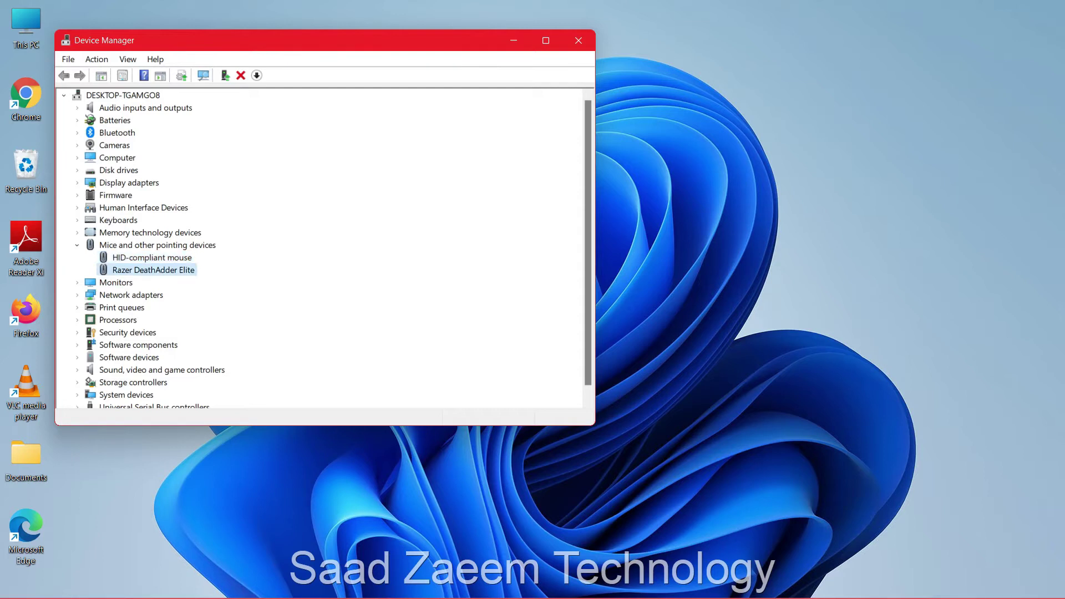
{"action": "key", "text": "Up"}
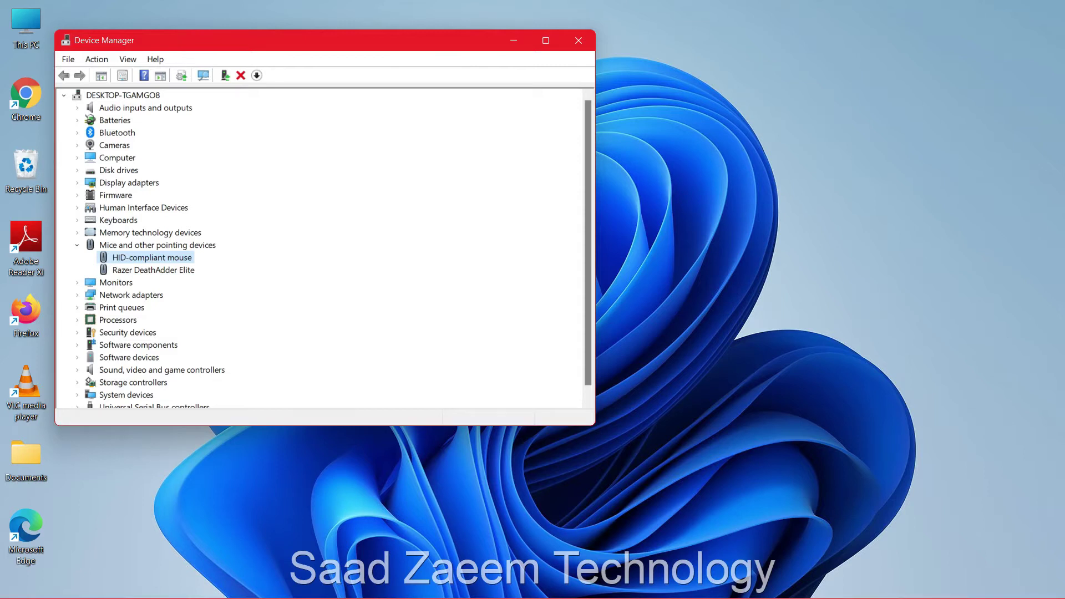
{"action": "key", "text": "Return"}
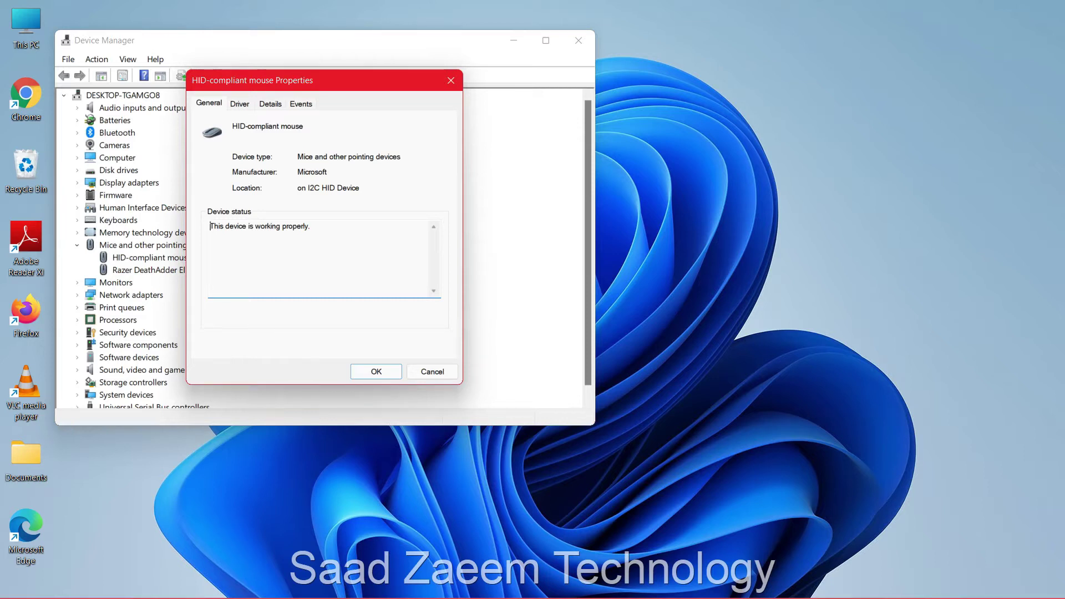
- Show the driver information and driver actions in the HID-compliant mouse properties
{"action": "key", "text": "Tab"}
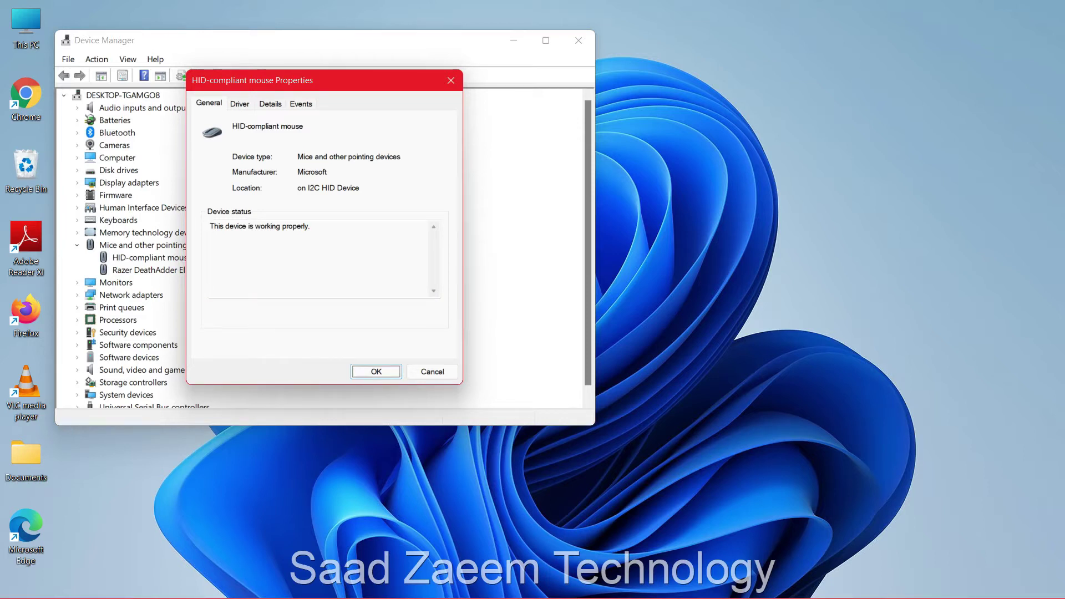
{"action": "key", "text": "Tab"}
{"action": "key", "text": "shift+Tab"}
{"action": "key", "text": "Tab"}
{"action": "key", "text": "Tab"}
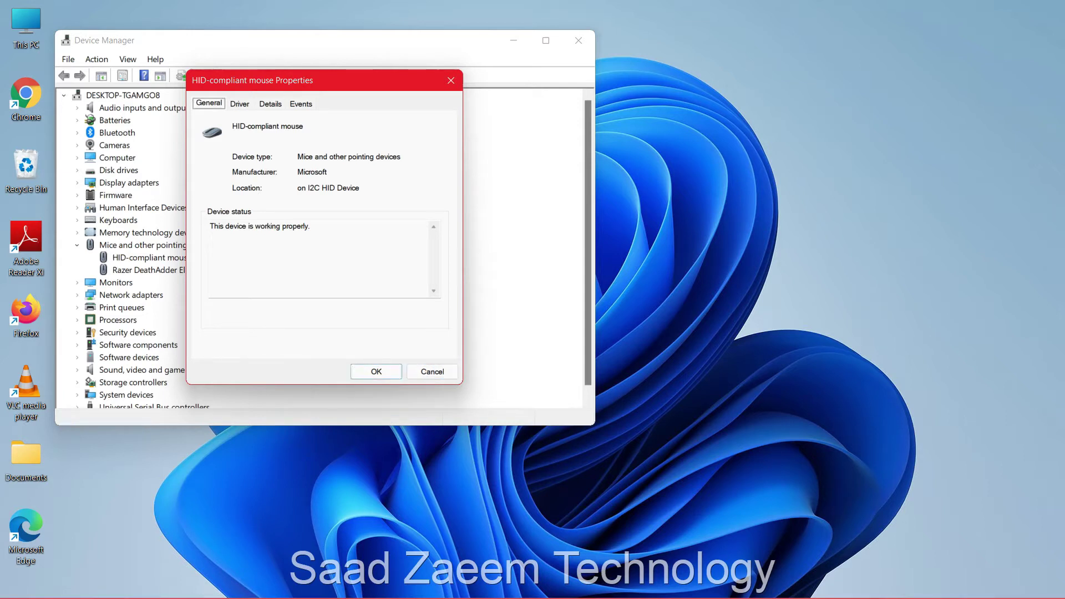
{"action": "key", "text": "Tab"}
{"action": "key", "text": "Tab"}
{"action": "key", "text": "Tab"}
{"action": "key", "text": "shift+Tab"}
{"action": "key", "text": "Right"}
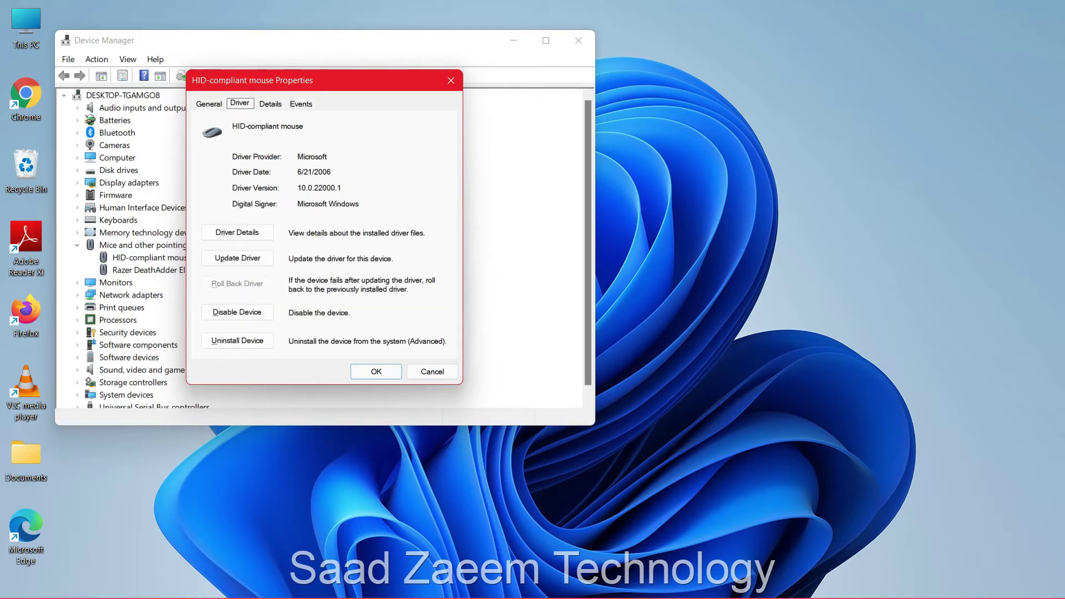
- Run Update Driver for the HID-compliant mouse with an automatic driver search, and close the update wizard
{"action": "key", "text": "Tab"}
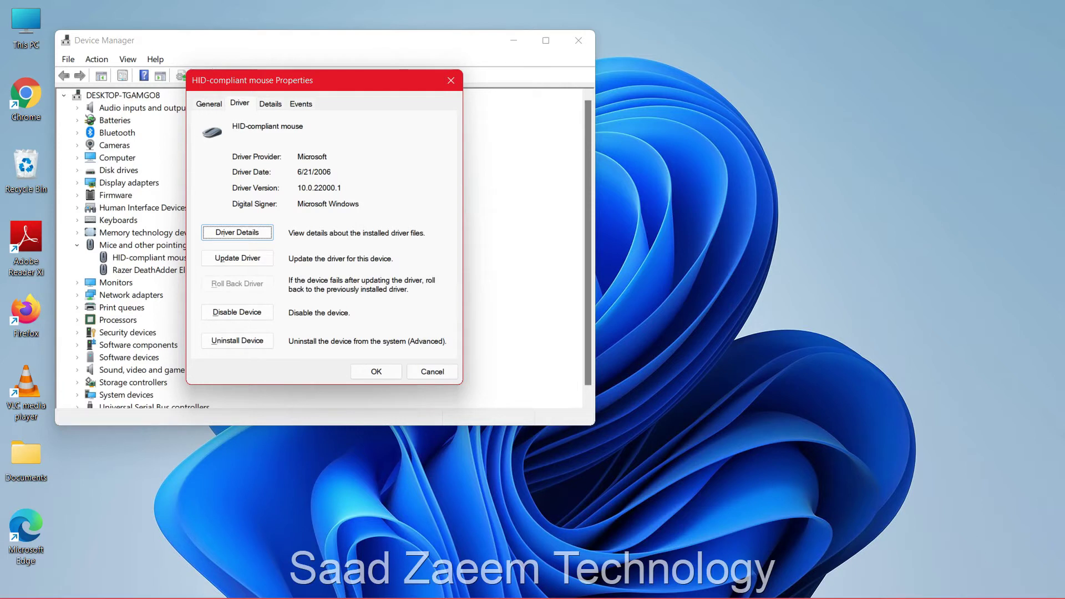
{"action": "key", "text": "Tab"}
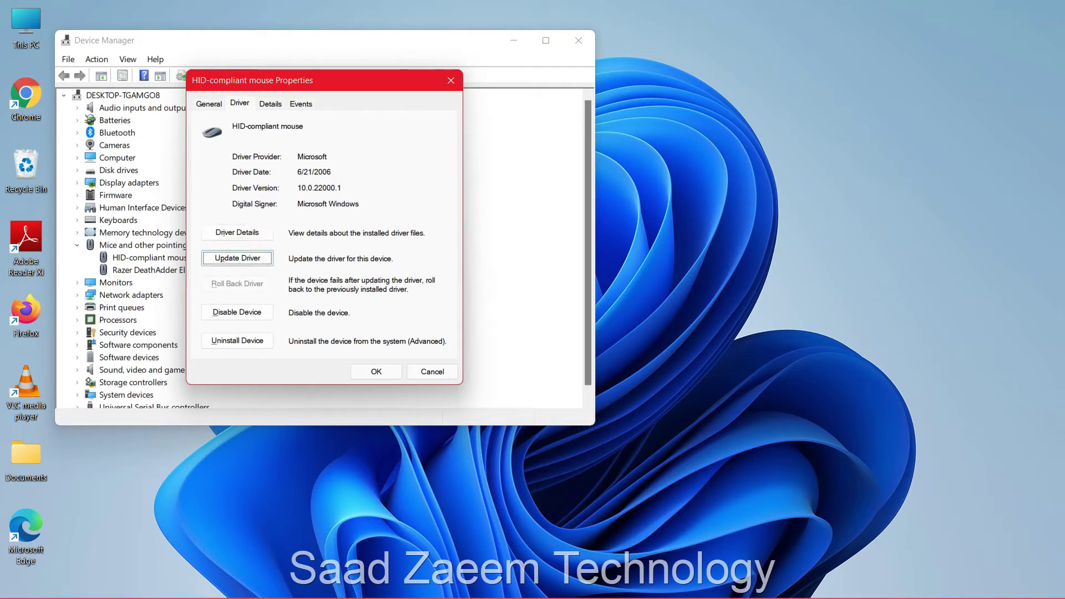
{"action": "key", "text": "Return"}
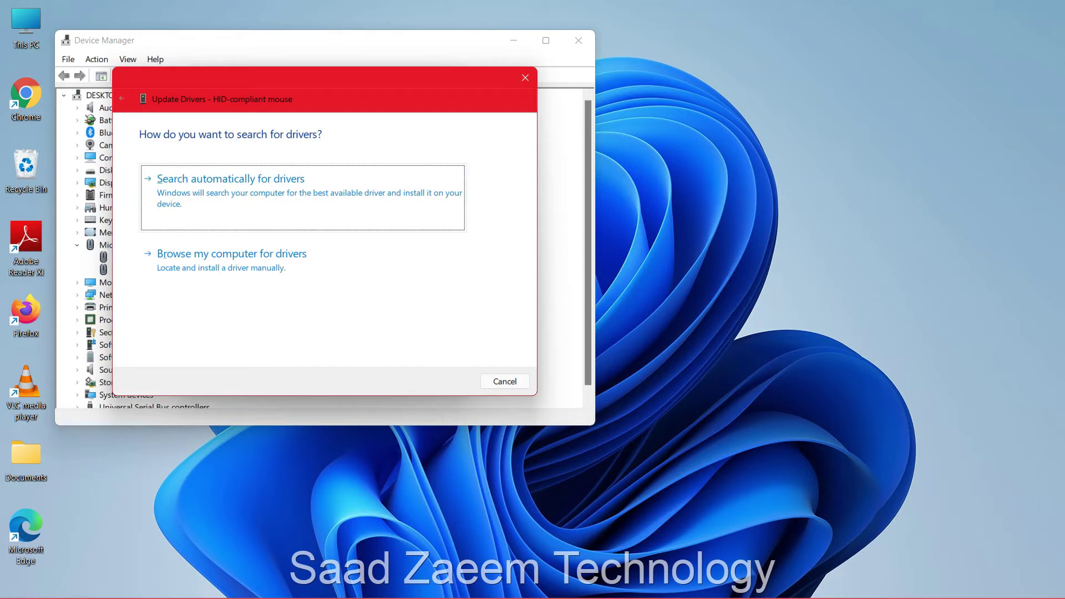
{"action": "key", "text": "Return"}
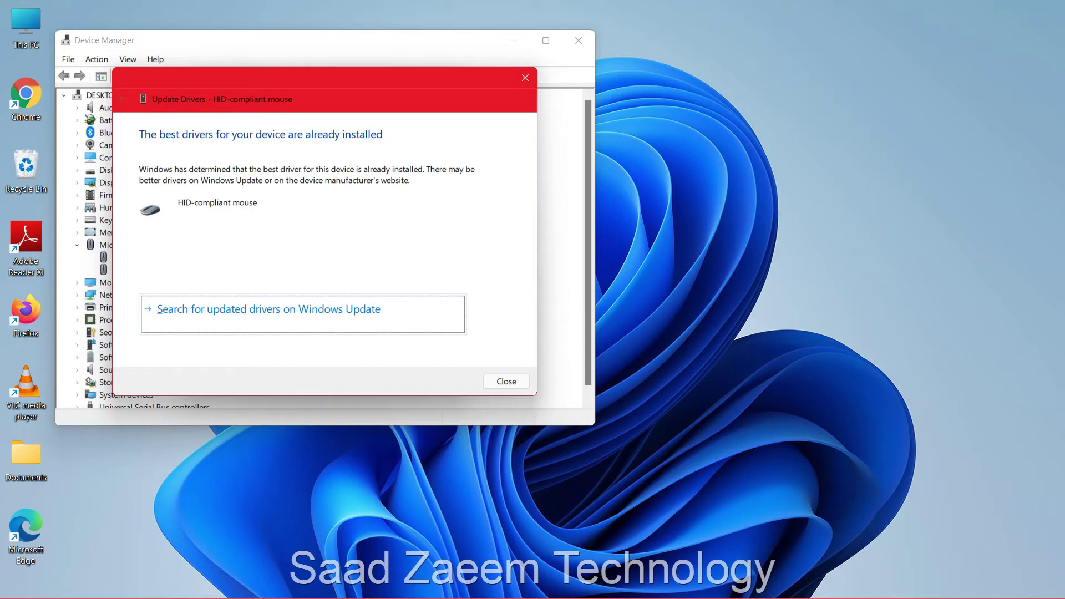
{"action": "key", "text": "Tab"}
{"action": "key", "text": "Return"}
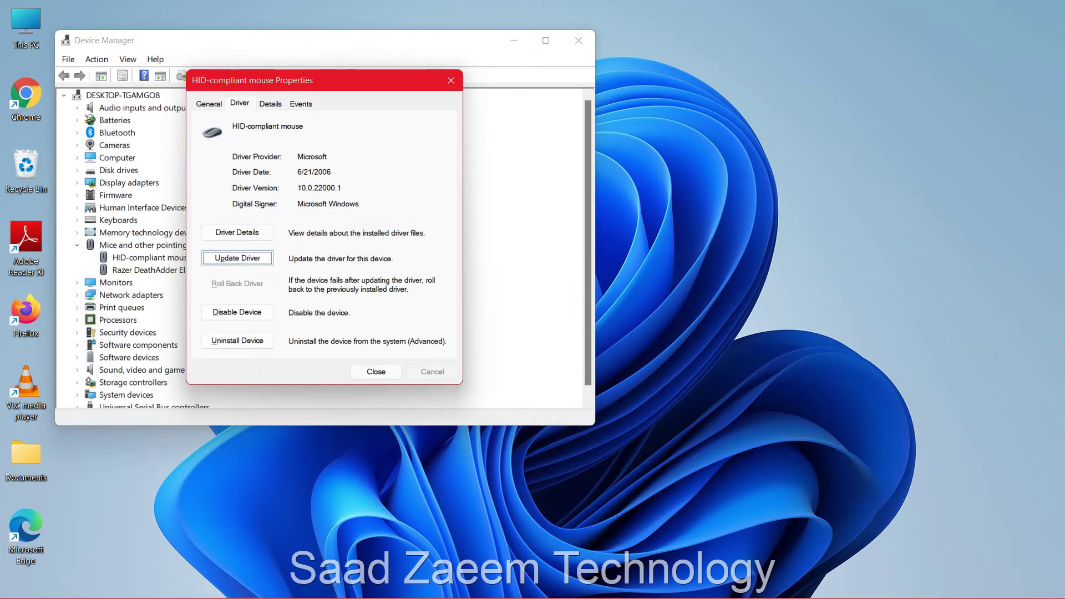
- Disable the HID-compliant mouse, confirm the warning, and enable the device again
{"action": "key", "text": "Tab"}
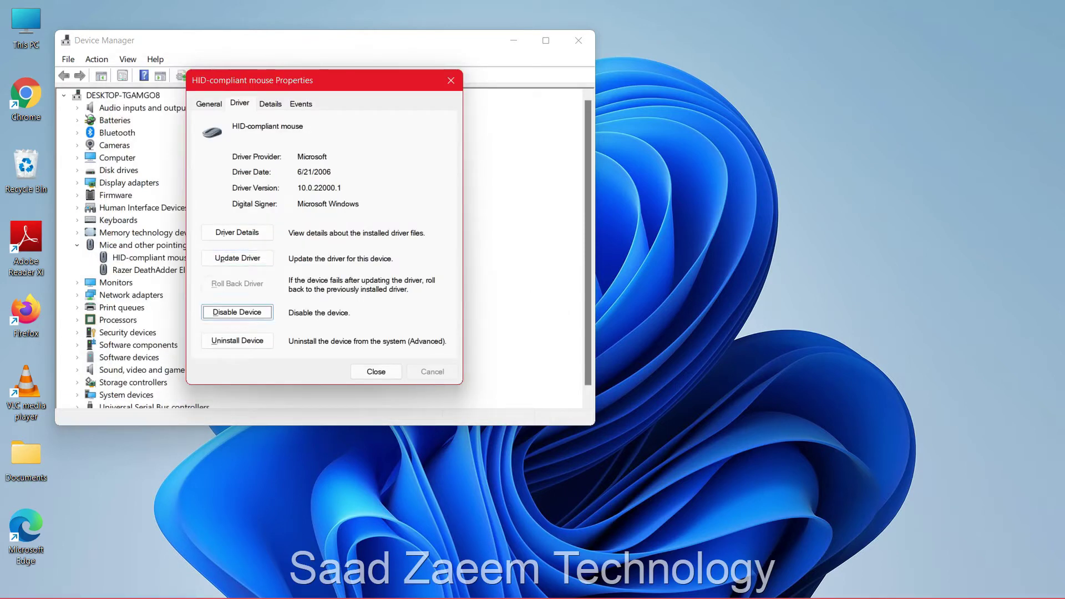
{"action": "key", "text": "Return"}
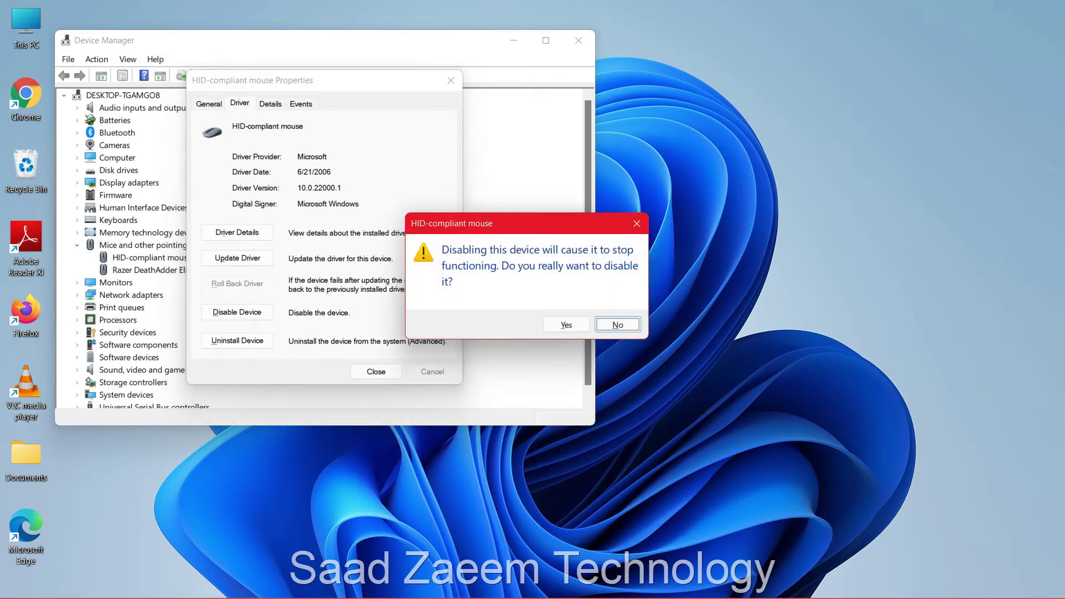
{"action": "key", "text": "Tab"}
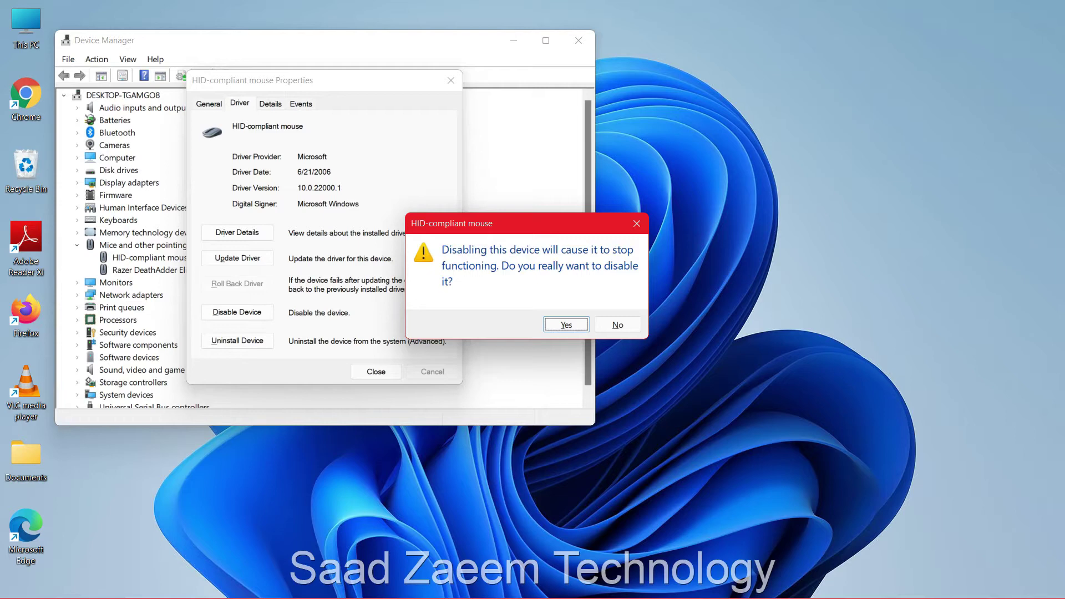
{"action": "key", "text": "Return"}
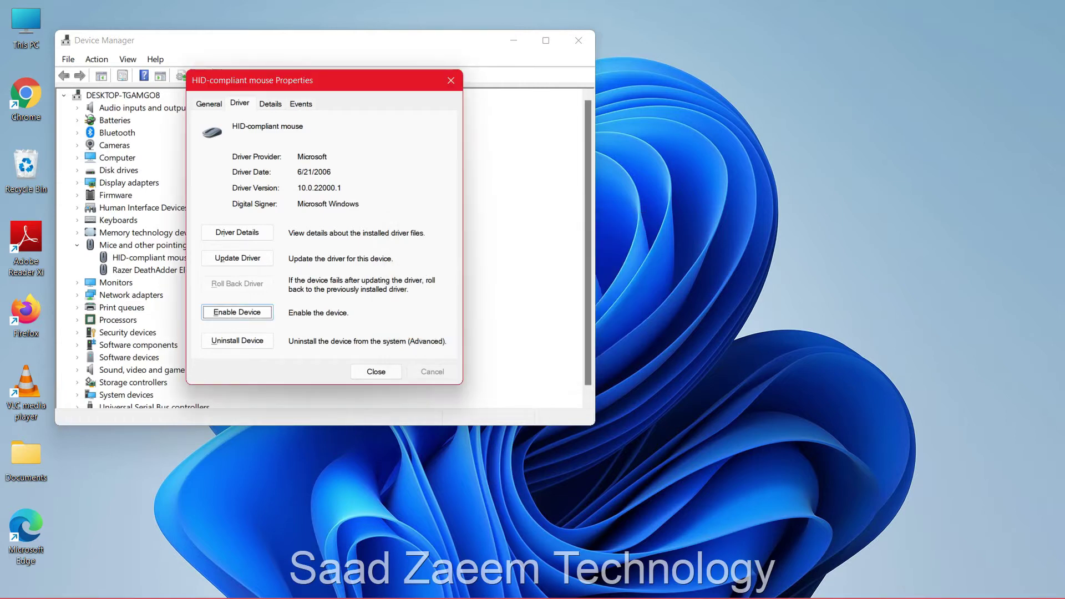
{"action": "key", "text": "Return"}
- Uninstall the HID-compliant mouse from the system and confirm the removal
{"action": "key", "text": "Tab"}
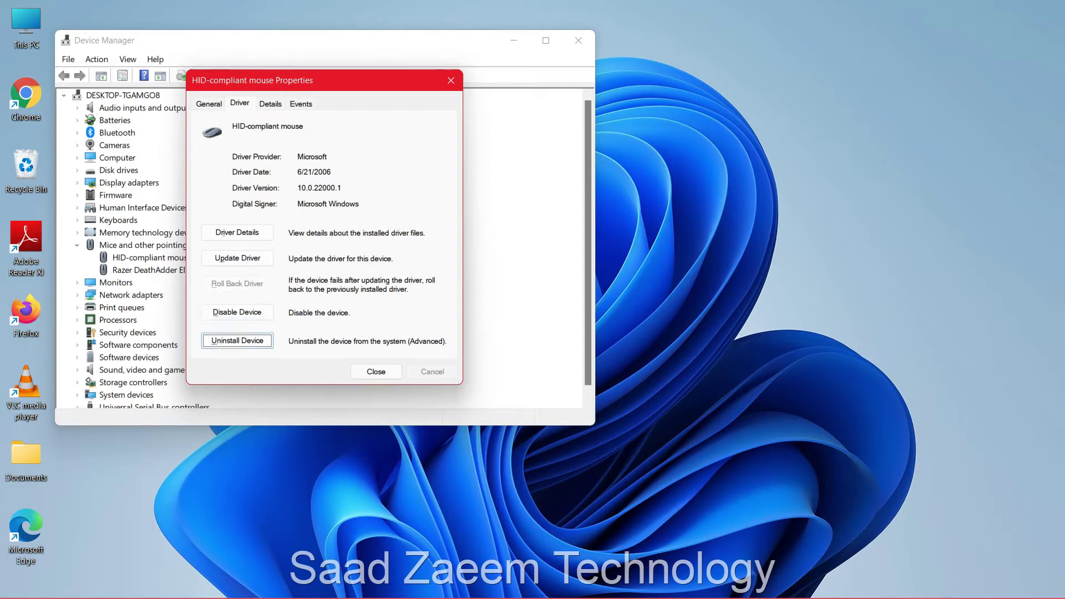
{"action": "key", "text": "Return"}
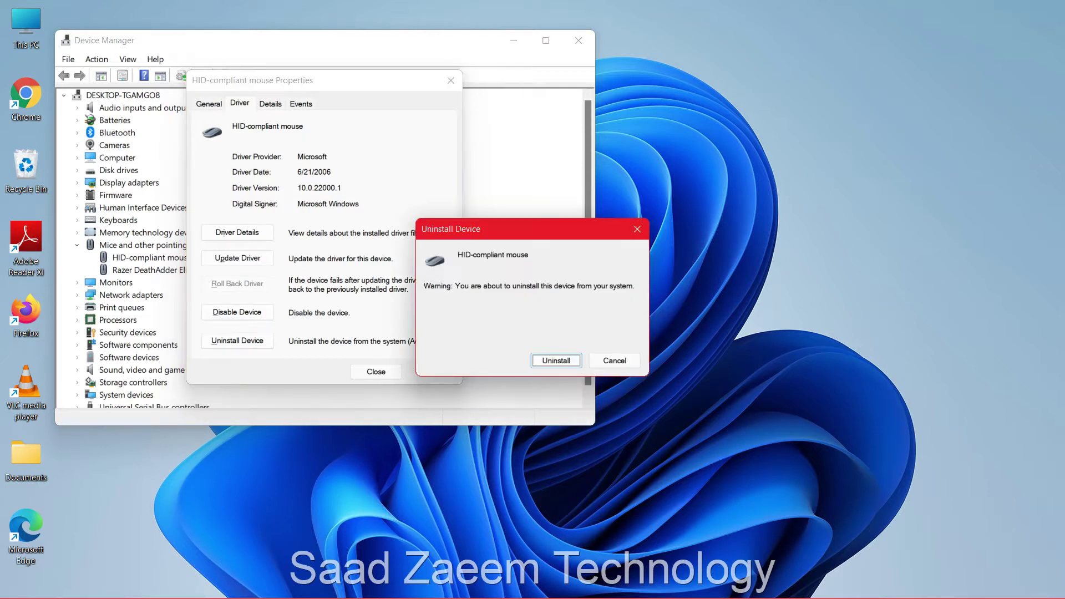
{"action": "key", "text": "Return"}
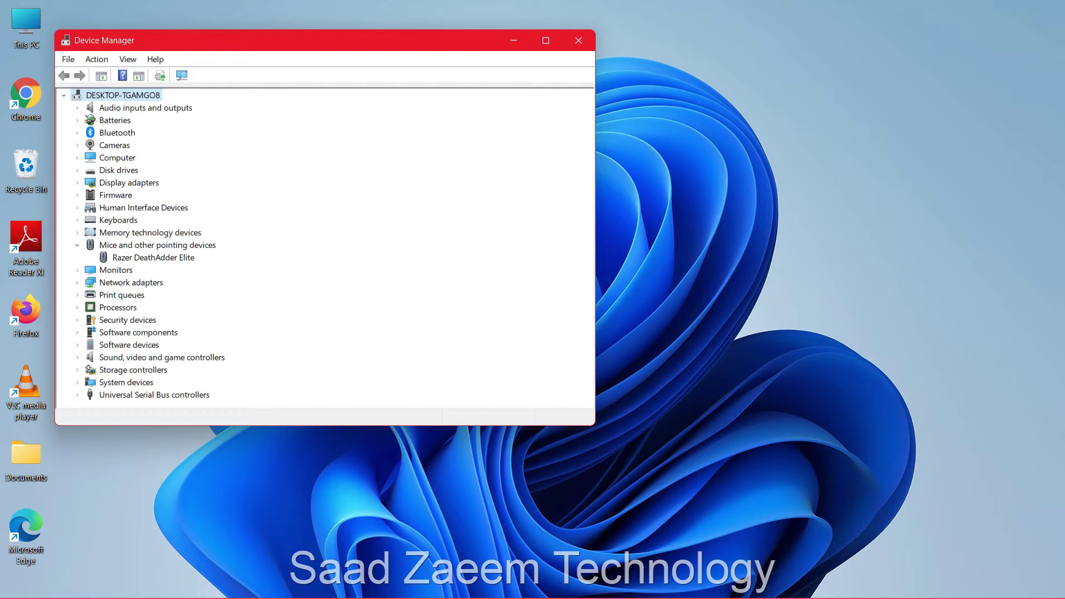
- Scan for hardware changes to reinstall the removed mouse device, and close Device Manager
{"action": "key", "text": "alt"}
{"action": "key", "text": "Right"}
{"action": "key", "text": "Return"}
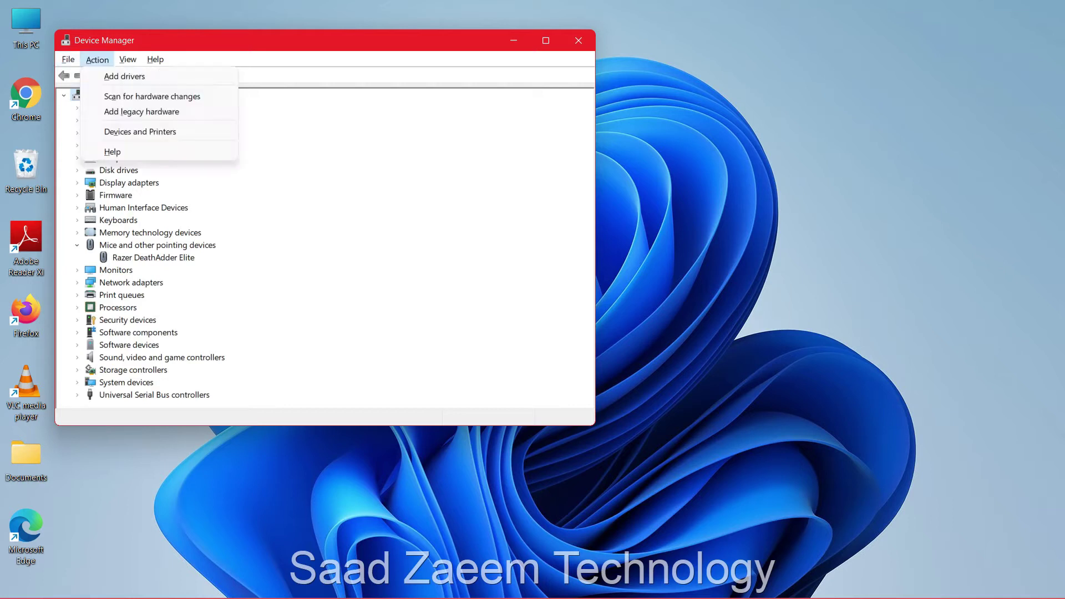
{"action": "key", "text": "Down"}
{"action": "key", "text": "Down"}
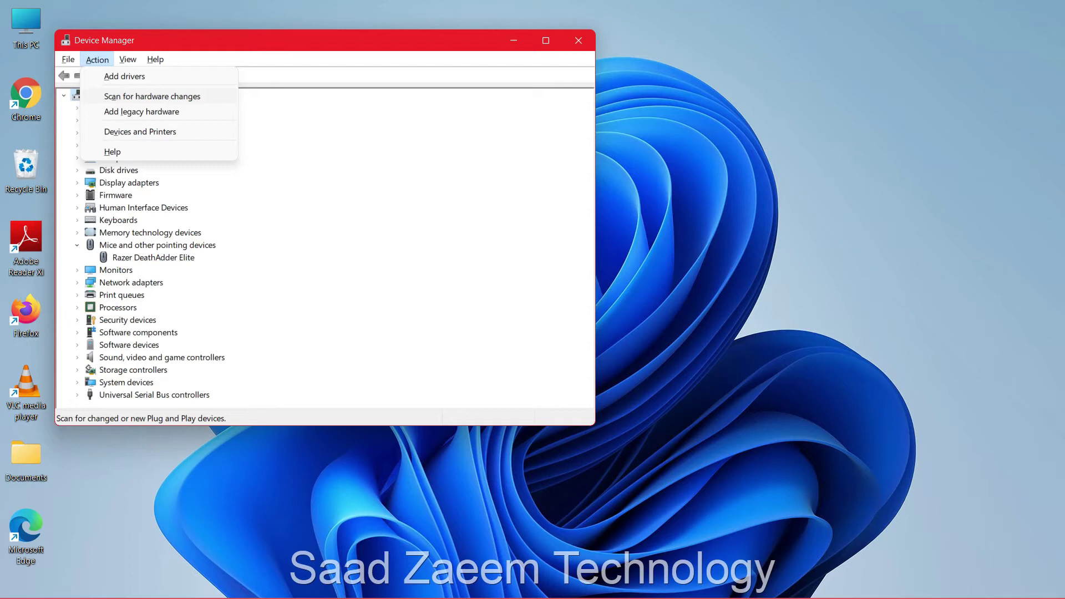
{"action": "key", "text": "Return"}
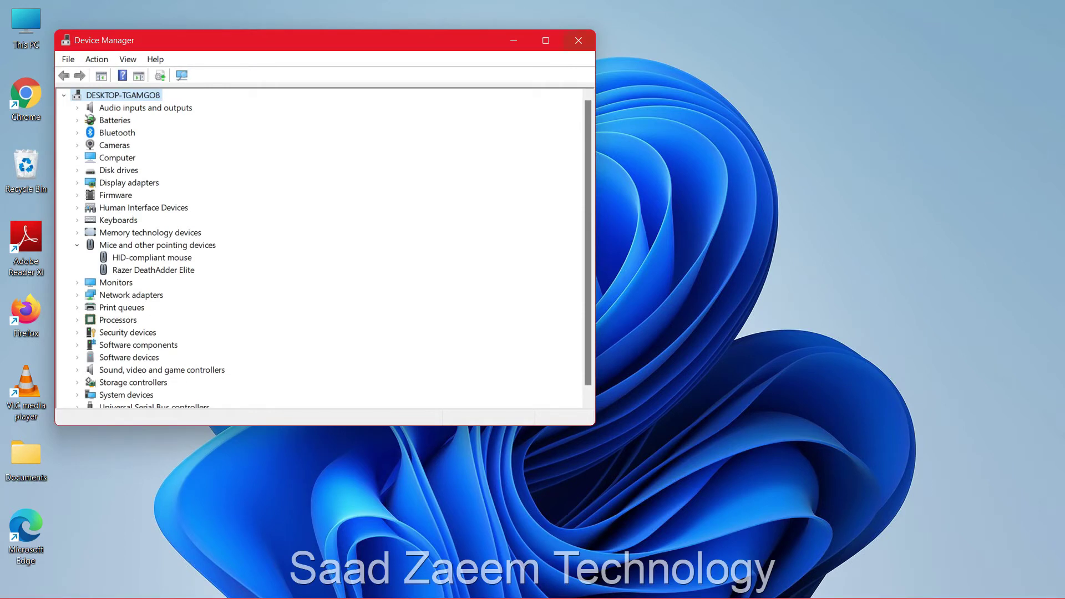
{"action": "left_click", "coordinate": [578, 40]}
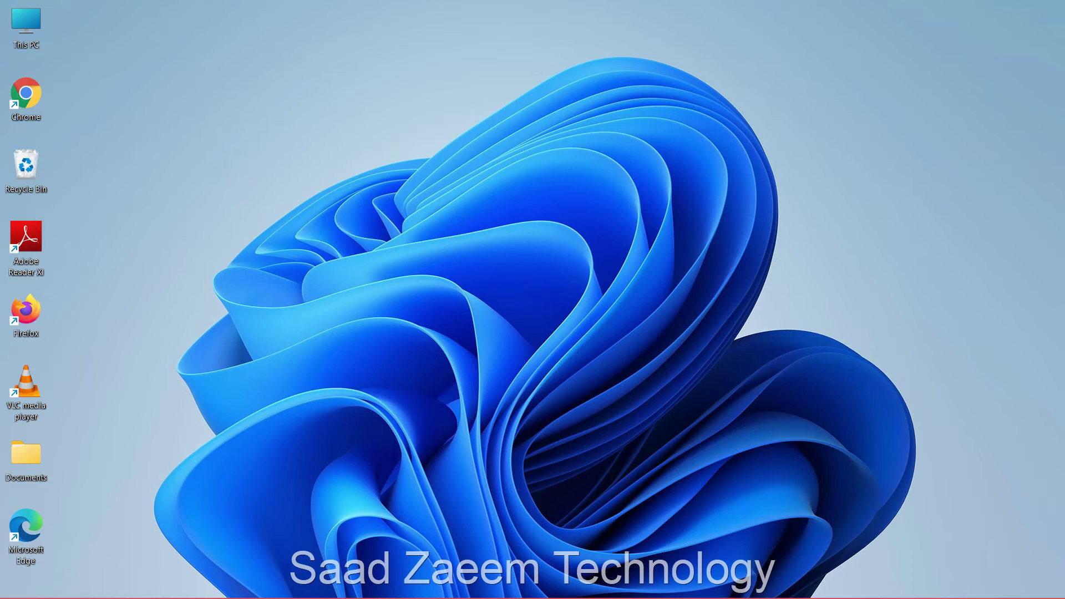
- Search the Start menu for "reged" and open Registry Editor
{"action": "key", "text": "super"}
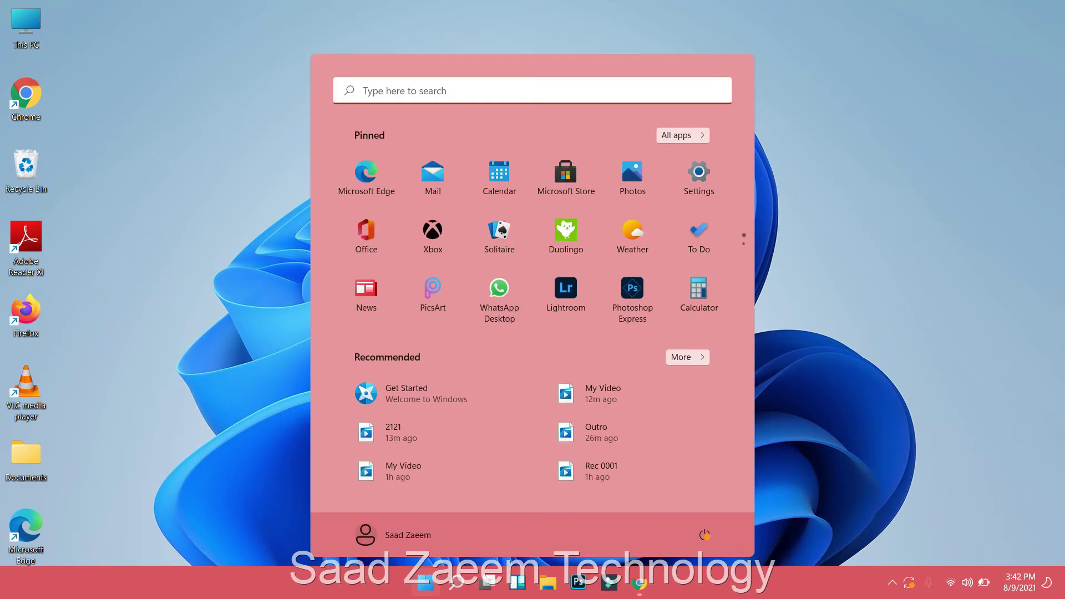
{"action": "type", "text": "reged"}
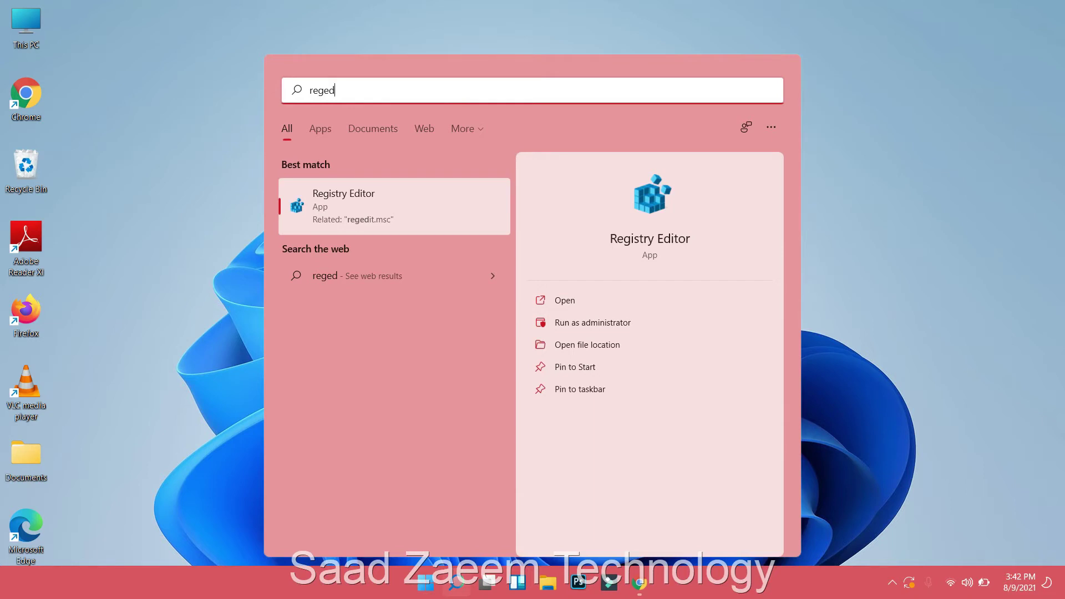
{"action": "key", "text": "Return"}
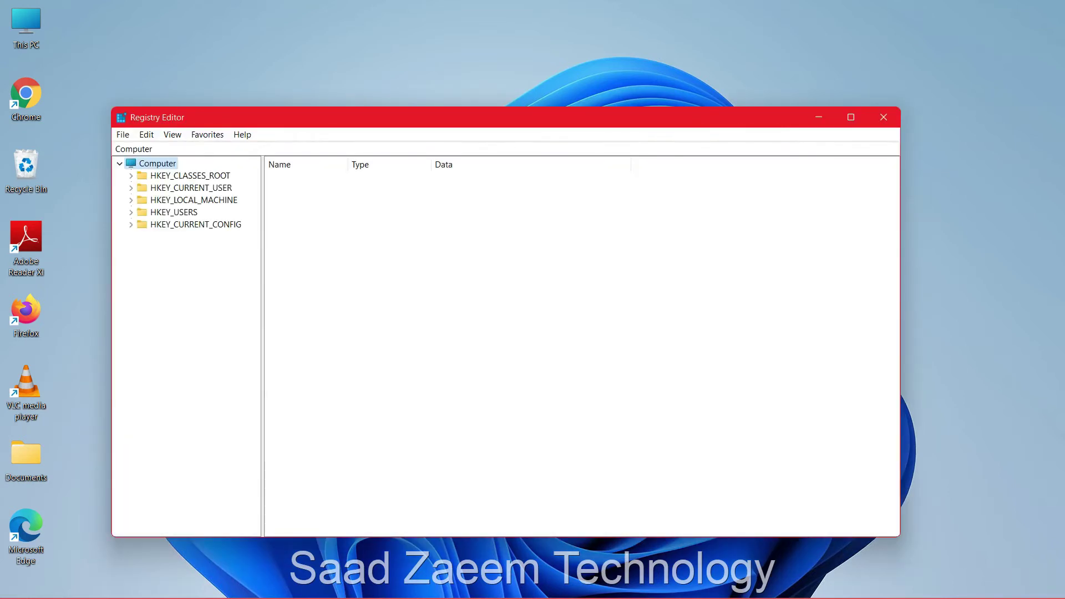
{"action": "left_click_drag", "start_coordinate": [581, 122], "coordinate": [583, 103]}
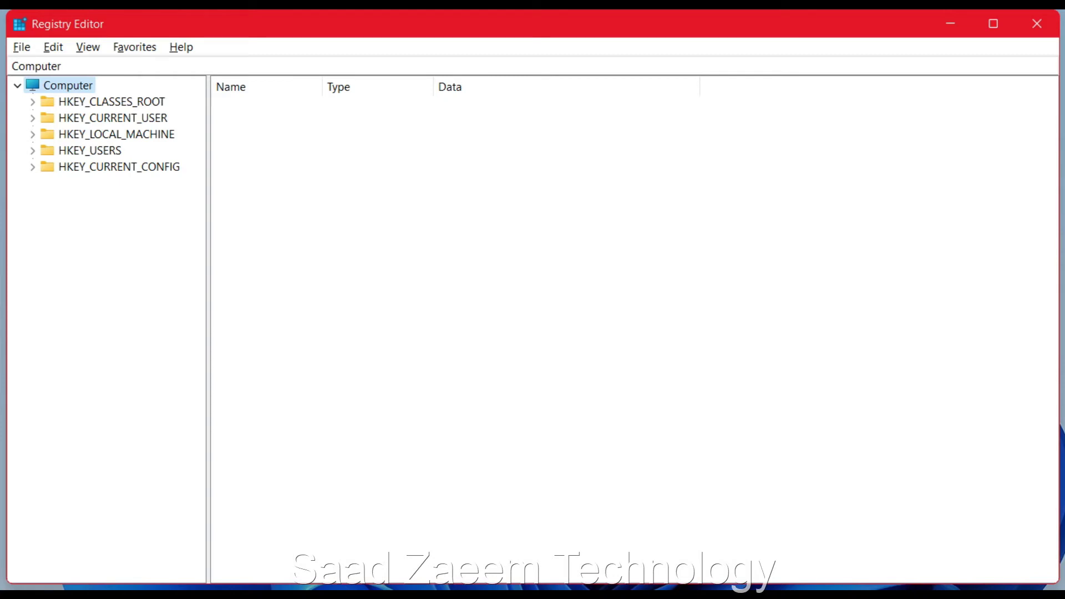
- Expand the HKEY_LOCAL_MACHINE key in the registry tree
{"action": "key", "text": "Down"}
{"action": "key", "text": "Down"}
{"action": "key", "text": "Down"}
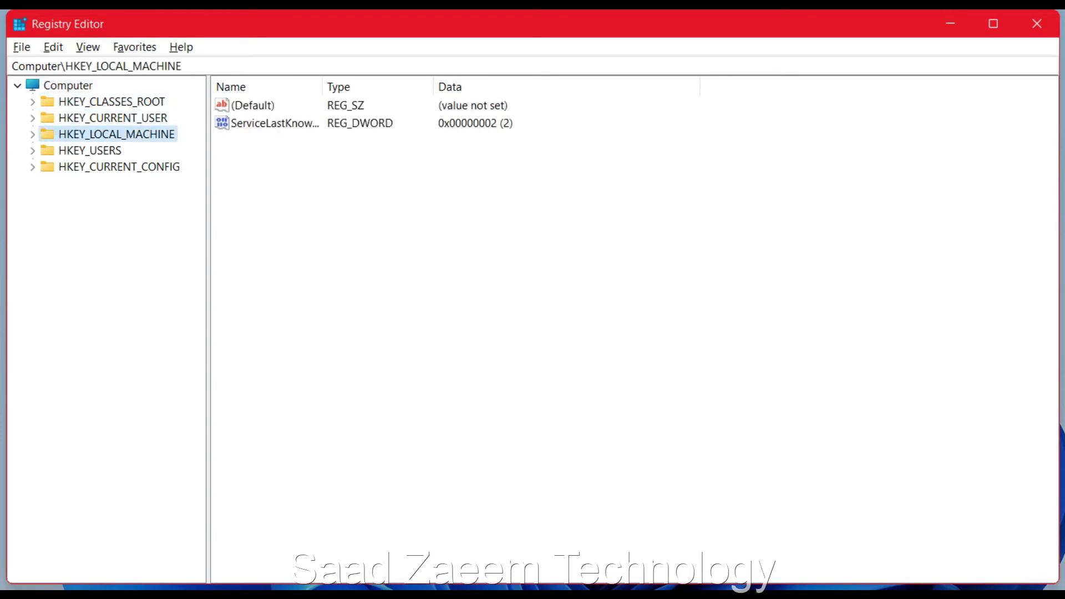
{"action": "key", "text": "Right"}
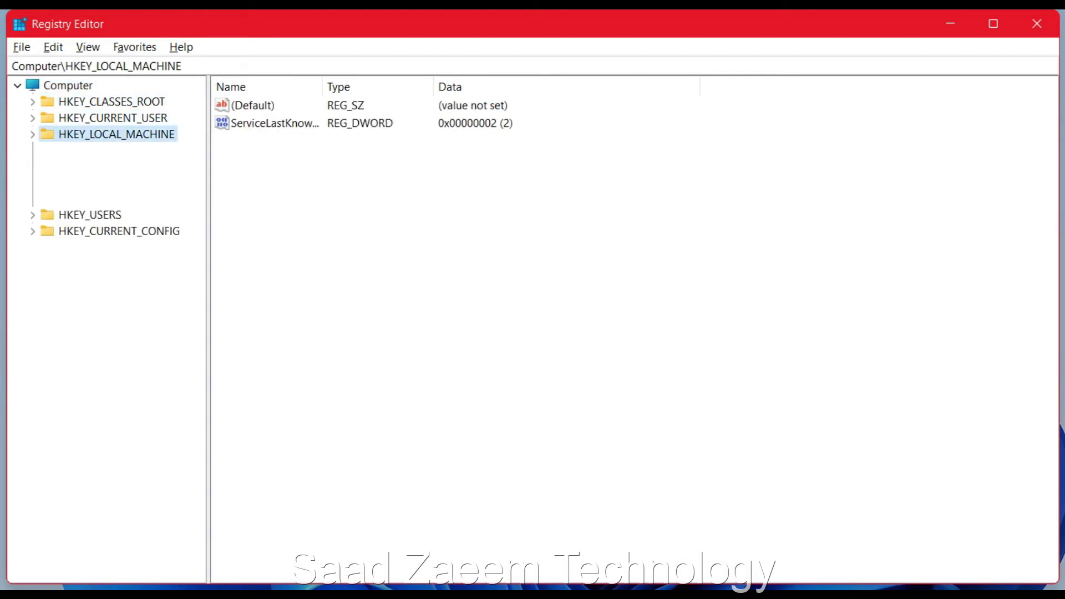
{"action": "key", "text": "Left"}
{"action": "key", "text": "Right"}
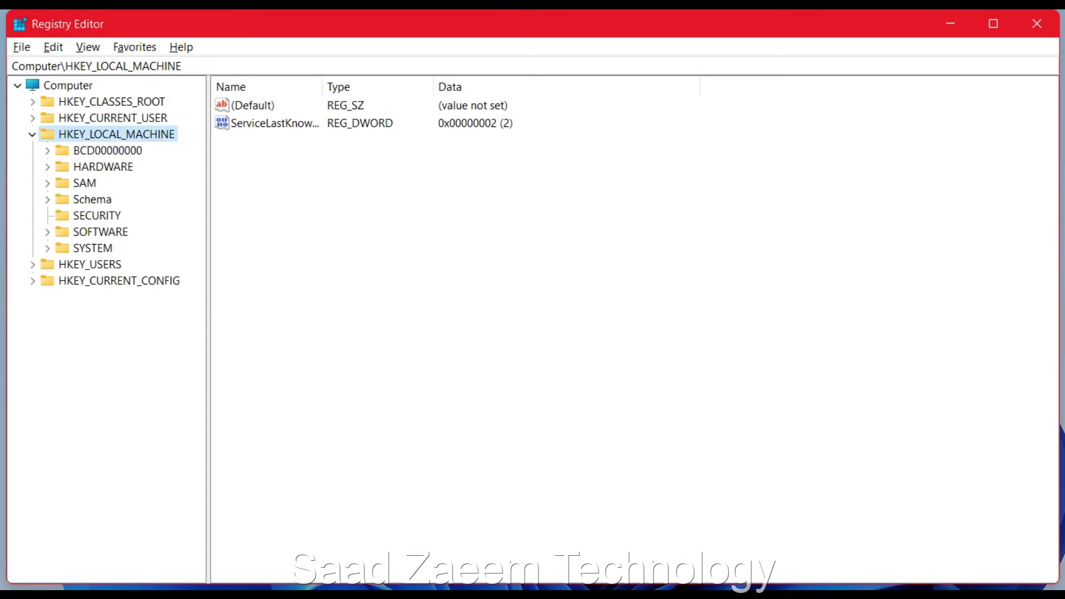
- Collapse and re-expand the HKEY_LOCAL_MACHINE key several times
{"action": "key", "text": "Left"}
{"action": "key", "text": "Right"}
{"action": "key", "text": "Left"}
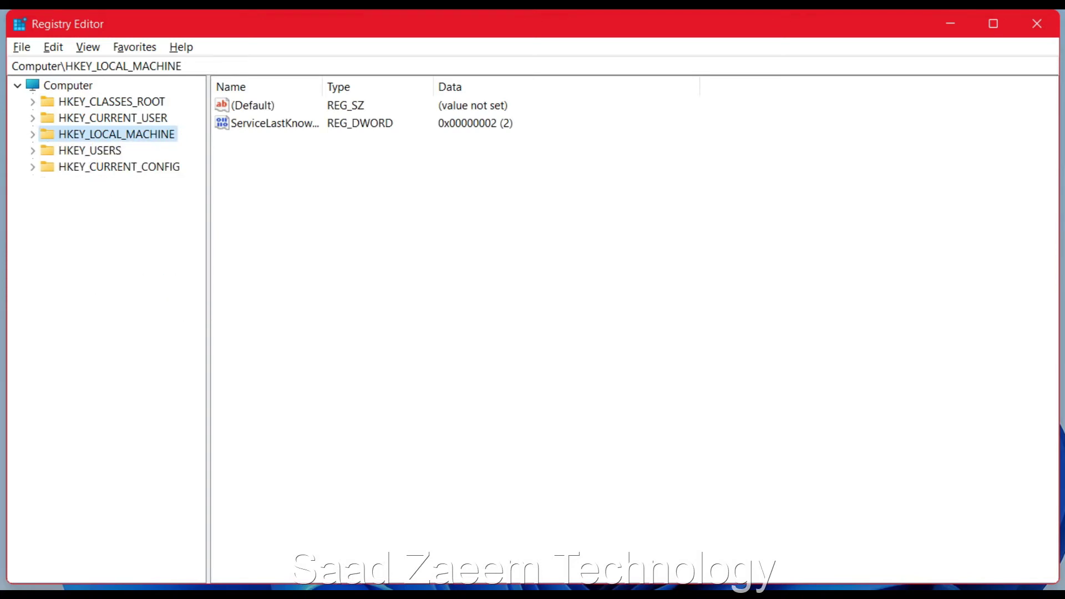
{"action": "key", "text": "Right"}
{"action": "key", "text": "Left"}
{"action": "key", "text": "Right"}
{"action": "key", "text": "Left"}
{"action": "key", "text": "Right"}
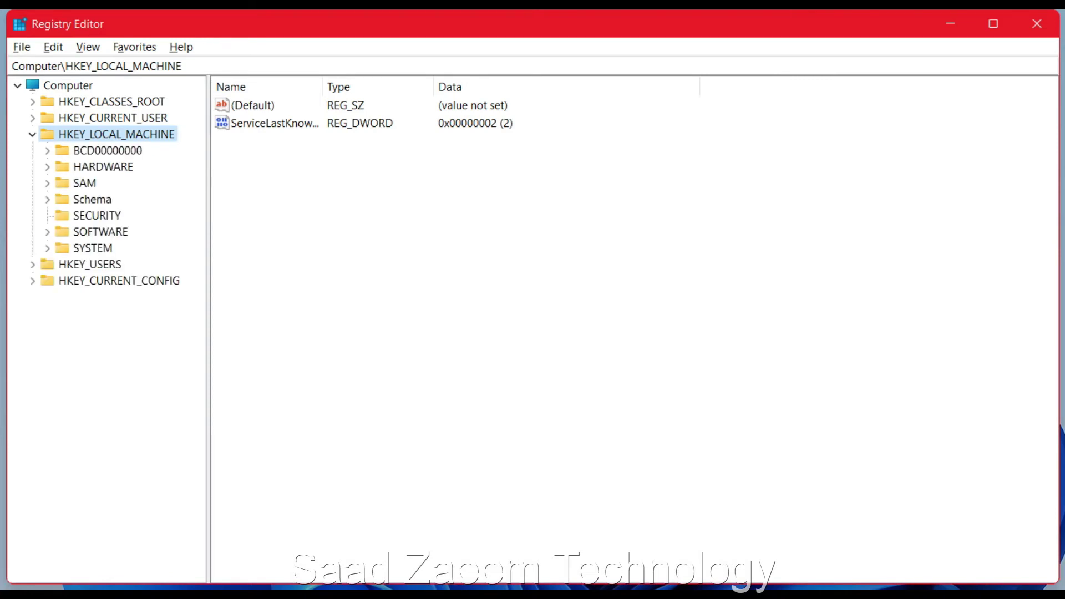
- Expand the SOFTWARE key under HKEY_LOCAL_MACHINE
{"action": "key", "text": "Down"}
{"action": "key", "text": "Down"}
{"action": "key", "text": "Down"}
{"action": "key", "text": "Down"}
{"action": "key", "text": "Down"}
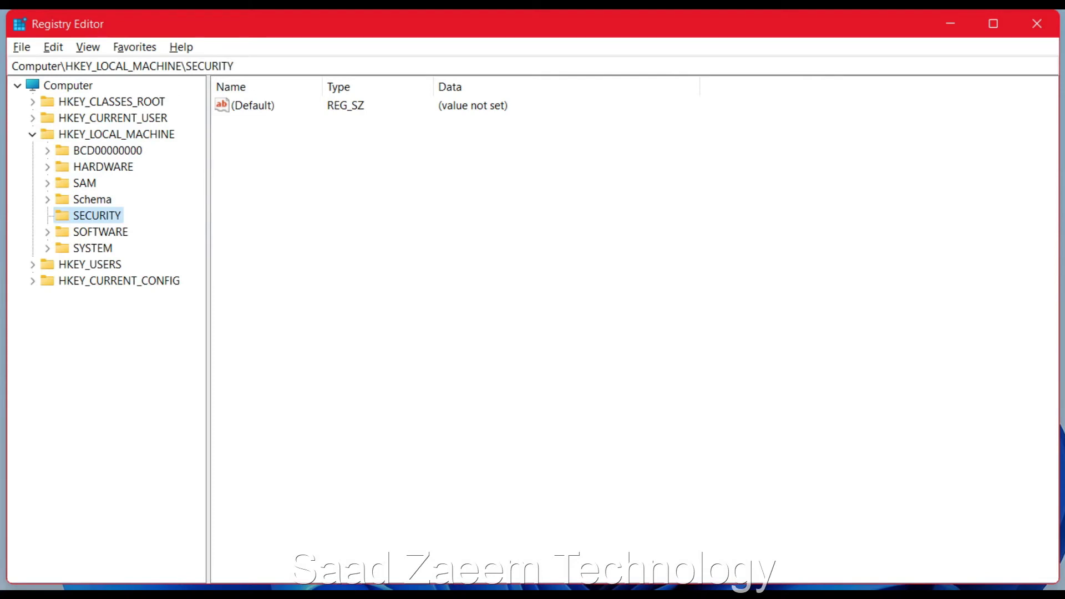
{"action": "key", "text": "Down"}
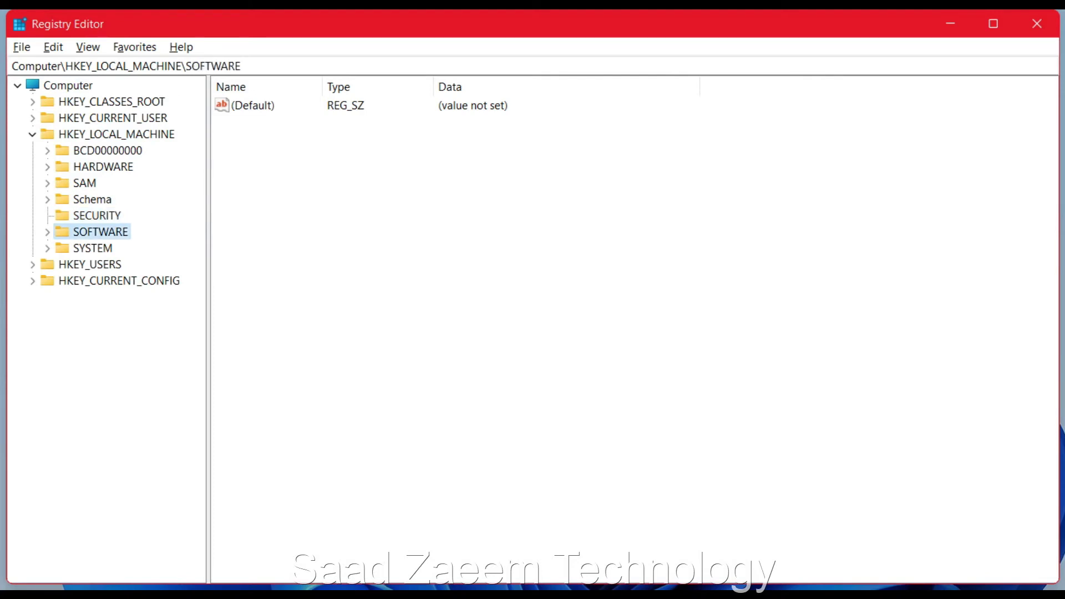
{"action": "key", "text": "Right"}
- Select the Microsoft key under HKEY_LOCAL_MACHINE\SOFTWARE and expand it
{"action": "key", "text": "Down"}
{"action": "key", "text": "Down"}
{"action": "key", "text": "Down"}
{"action": "key", "text": "Down"}
{"action": "key", "text": "Down"}
{"action": "key", "text": "Down"}
{"action": "key", "text": "Down"}
{"action": "key", "text": "Down"}
{"action": "key", "text": "Down"}
{"action": "key", "text": "Down"}
{"action": "key", "text": "Down"}
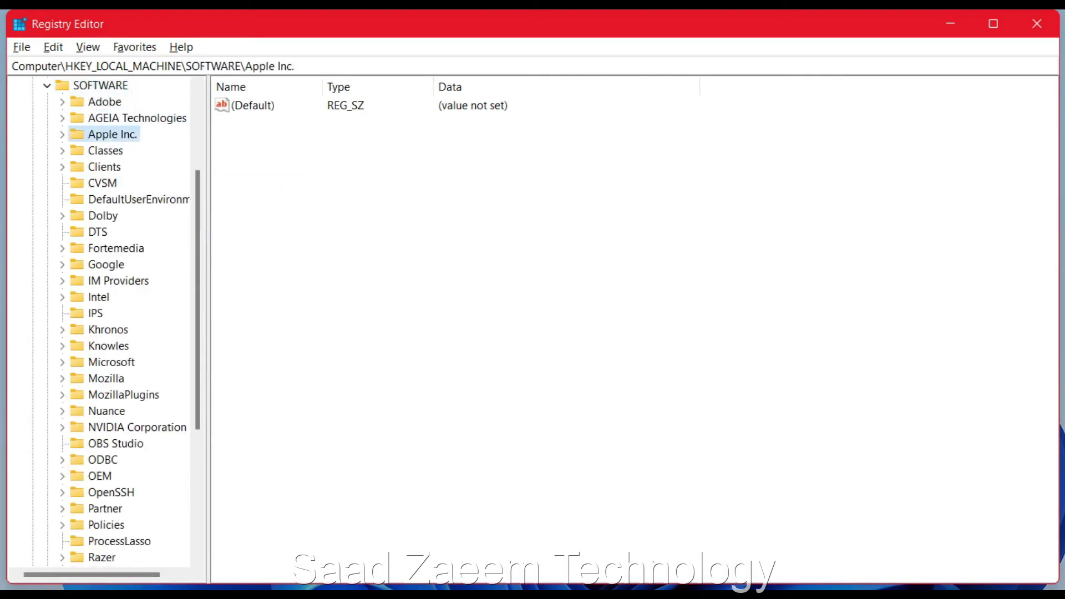
{"action": "key", "text": "Down"}
{"action": "key", "text": "Down"}
{"action": "key", "text": "Down"}
{"action": "key", "text": "Down"}
{"action": "key", "text": "Down"}
{"action": "key", "text": "Down"}
{"action": "key", "text": "Down"}
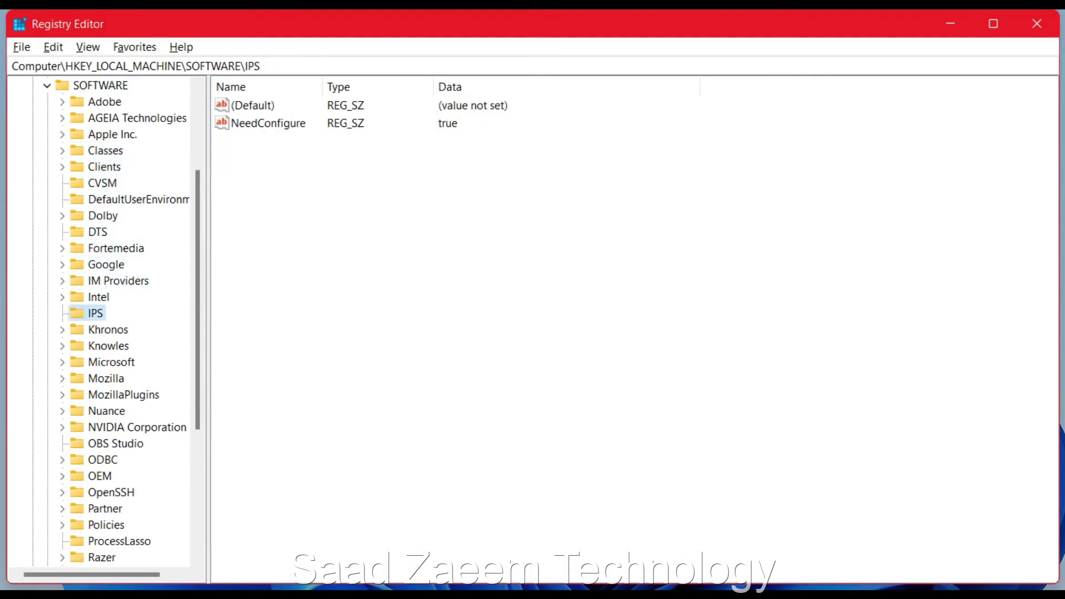
{"action": "key", "text": "Up"}
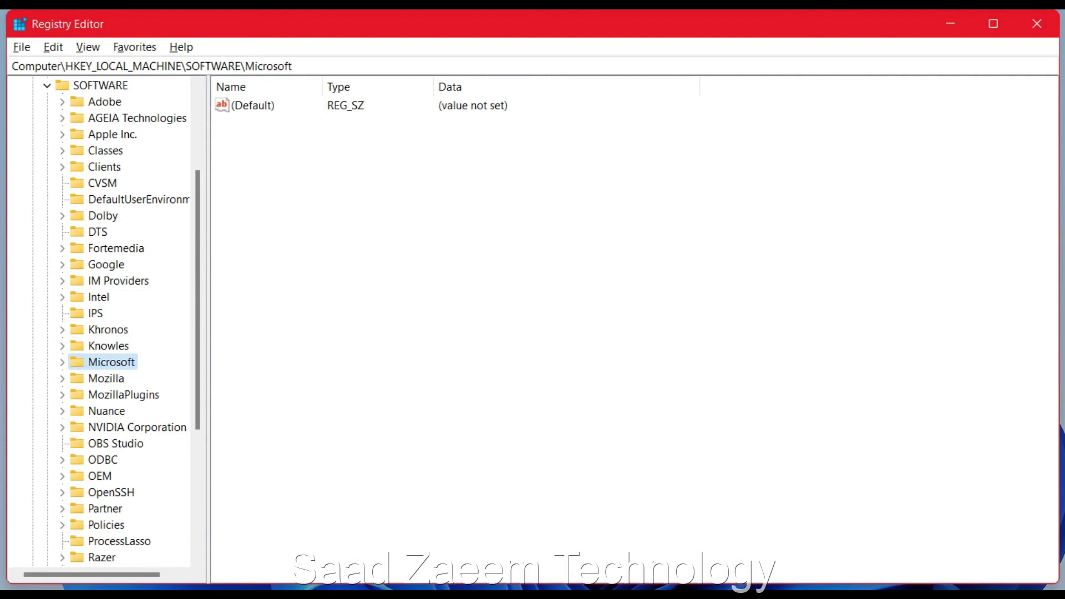
{"action": "key", "text": "Right"}
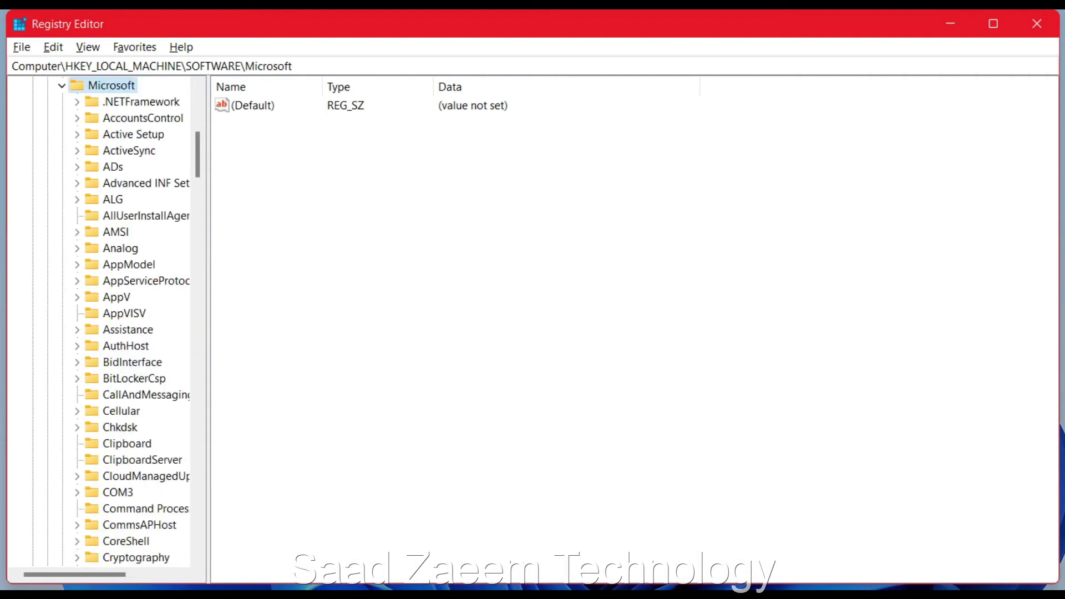
- Select the Windows key under HKEY_LOCAL_MACHINE\SOFTWARE\Microsoft and expand it
{"action": "left_click", "coordinate": [143, 118]}
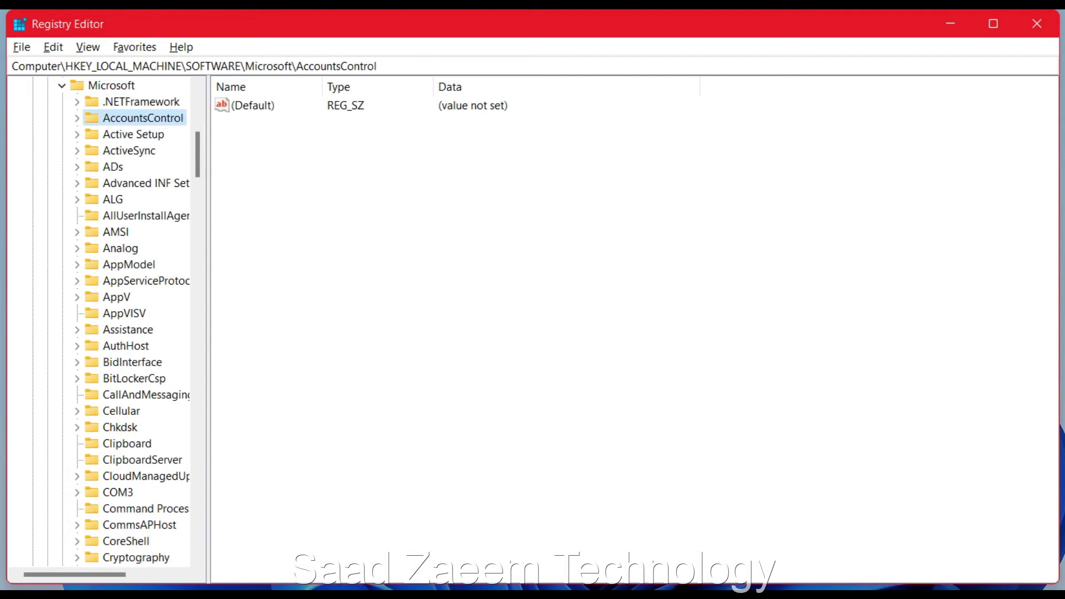
{"action": "key", "text": "Down"}
{"action": "key", "text": "Down"}
{"action": "key", "text": "Down"}
{"action": "key", "text": "Down"}
{"action": "key", "text": "Down"}
{"action": "key", "text": "Down"}
{"action": "key", "text": "Down"}
{"action": "key", "text": "Down"}
{"action": "key", "text": "Down"}
{"action": "key", "text": "Down"}
{"action": "key", "text": "Down"}
{"action": "key", "text": "Down"}
{"action": "key", "text": "Down"}
{"action": "key", "text": "Down"}
{"action": "key", "text": "Down"}
{"action": "key", "text": "Down"}
{"action": "key", "text": "Down"}
{"action": "key", "text": "Down"}
{"action": "key", "text": "Down"}
{"action": "key", "text": "Down"}
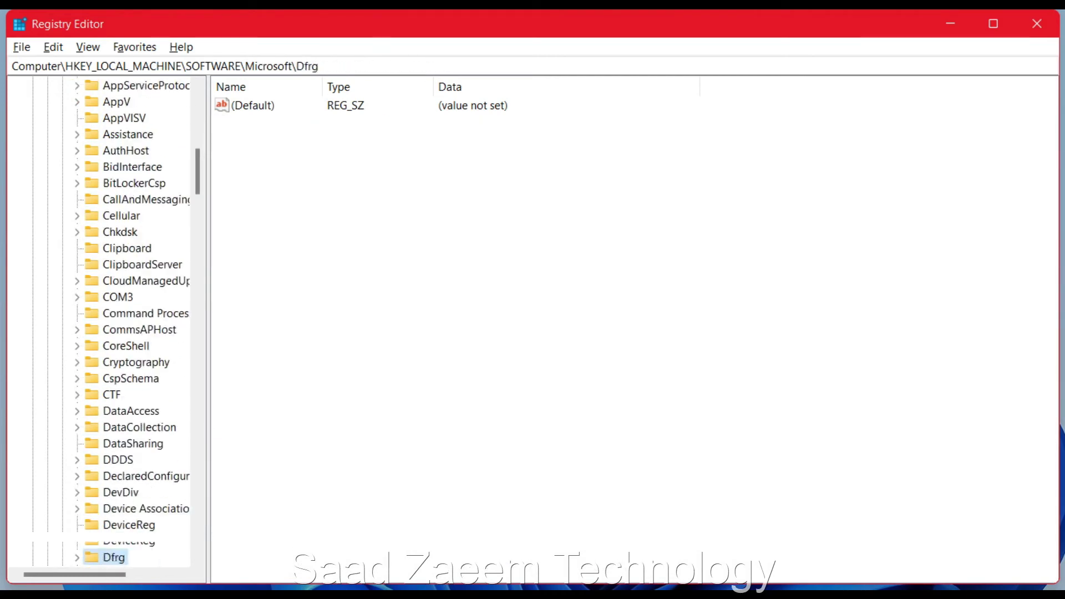
{"action": "key", "text": "Down"}
{"action": "key", "text": "Down"}
{"action": "key", "text": "Down"}
{"action": "key", "text": "Down"}
{"action": "key", "text": "Down"}
{"action": "key", "text": "Down"}
{"action": "key", "text": "Down"}
{"action": "key", "text": "Down"}
{"action": "key", "text": "Down"}
{"action": "key", "text": "Down"}
{"action": "key", "text": "Down"}
{"action": "key", "text": "Down"}
{"action": "key", "text": "Down"}
{"action": "key", "text": "Down"}
{"action": "key", "text": "Down"}
{"action": "key", "text": "Down"}
{"action": "key", "text": "Down"}
{"action": "key", "text": "Down"}
{"action": "key", "text": "Down"}
{"action": "key", "text": "Down"}
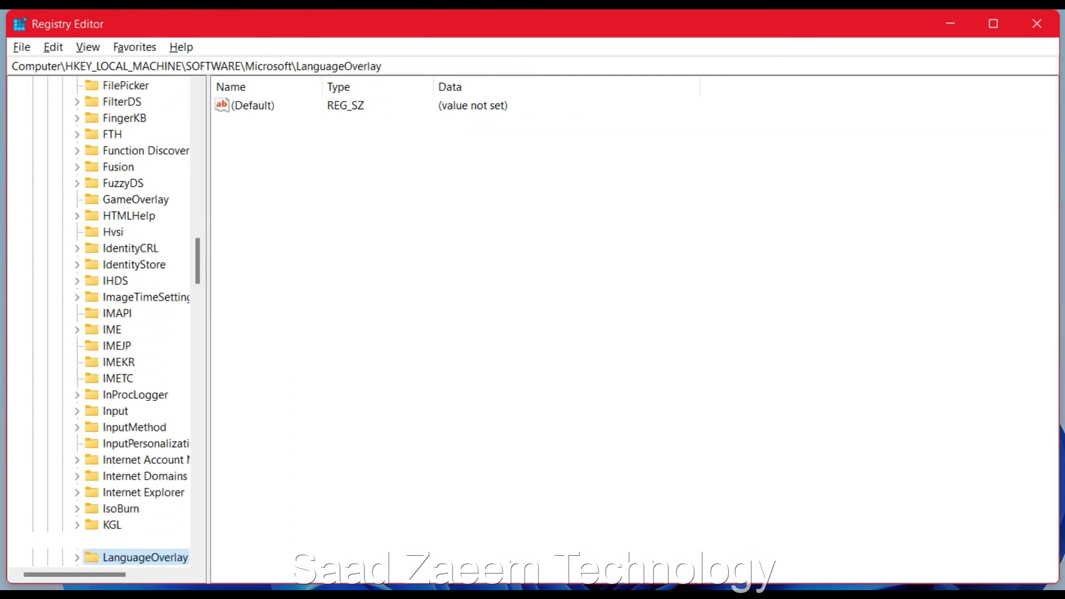
{"action": "key", "text": "Down"}
{"action": "key", "text": "Down"}
{"action": "key", "text": "Down"}
{"action": "key", "text": "Down"}
{"action": "key", "text": "Down"}
{"action": "key", "text": "Down"}
{"action": "key", "text": "Down"}
{"action": "key", "text": "Down"}
{"action": "key", "text": "Down"}
{"action": "key", "text": "Down"}
{"action": "key", "text": "Down"}
{"action": "key", "text": "Down"}
{"action": "key", "text": "Down"}
{"action": "key", "text": "Down"}
{"action": "key", "text": "Down"}
{"action": "key", "text": "Down"}
{"action": "key", "text": "Down"}
{"action": "key", "text": "Down"}
{"action": "key", "text": "Down"}
{"action": "key", "text": "Down"}
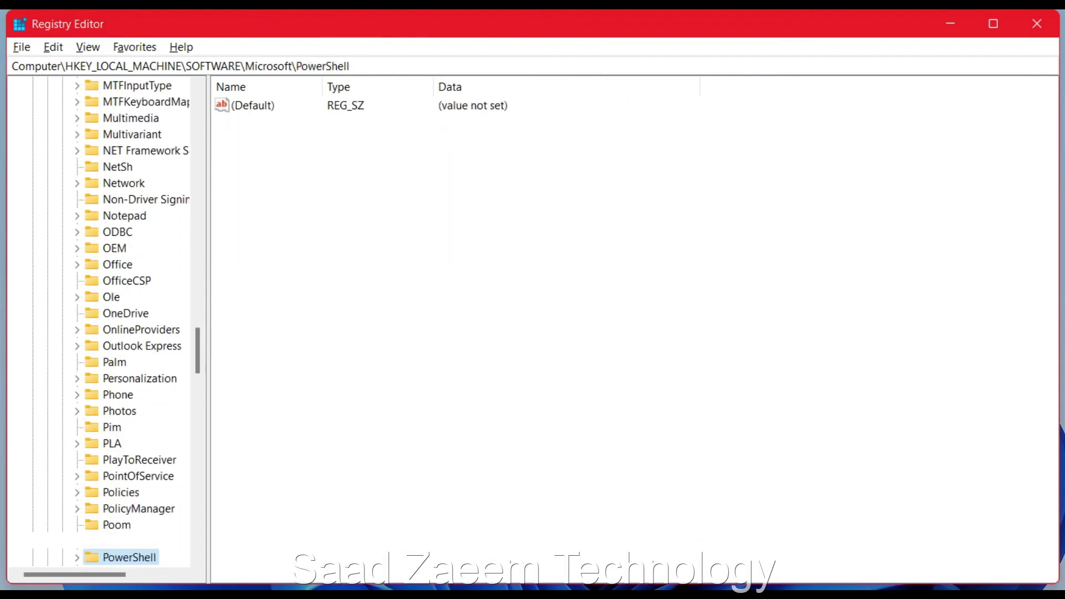
{"action": "key", "text": "Down"}
{"action": "key", "text": "Down"}
{"action": "key", "text": "Down"}
{"action": "key", "text": "Down"}
{"action": "key", "text": "Down"}
{"action": "key", "text": "Down"}
{"action": "key", "text": "Down"}
{"action": "key", "text": "Down"}
{"action": "key", "text": "Down"}
{"action": "key", "text": "Down"}
{"action": "key", "text": "Down"}
{"action": "key", "text": "Down"}
{"action": "key", "text": "Down"}
{"action": "key", "text": "Down"}
{"action": "key", "text": "Down"}
{"action": "key", "text": "Down"}
{"action": "key", "text": "Down"}
{"action": "key", "text": "Down"}
{"action": "key", "text": "Down"}
{"action": "key", "text": "Down"}
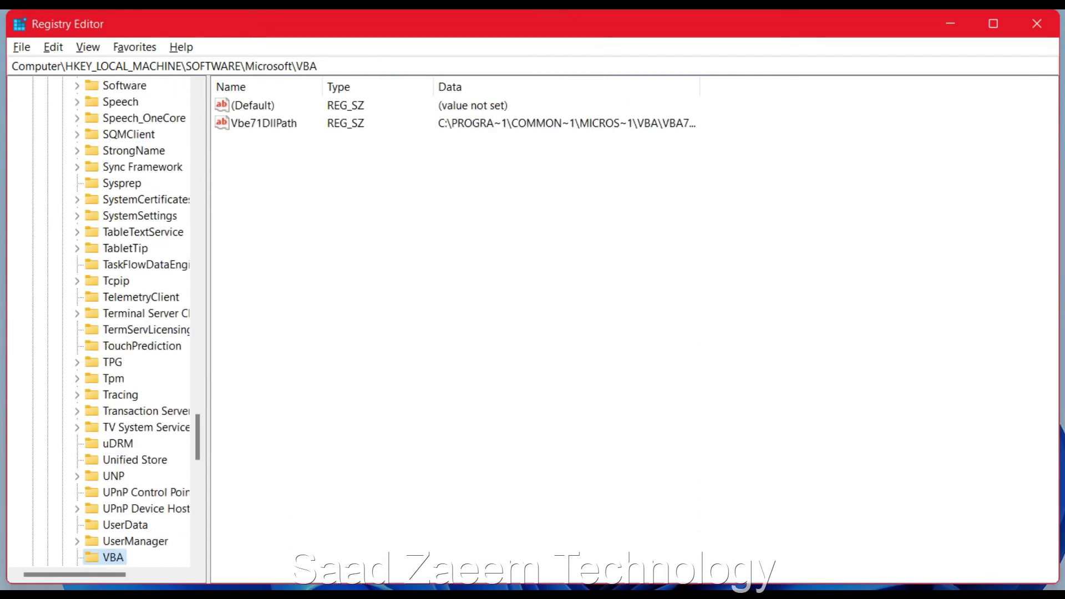
{"action": "key", "text": "Down"}
{"action": "key", "text": "Down"}
{"action": "key", "text": "Down"}
{"action": "key", "text": "Down"}
{"action": "key", "text": "Down"}
{"action": "key", "text": "Down"}
{"action": "key", "text": "Down"}
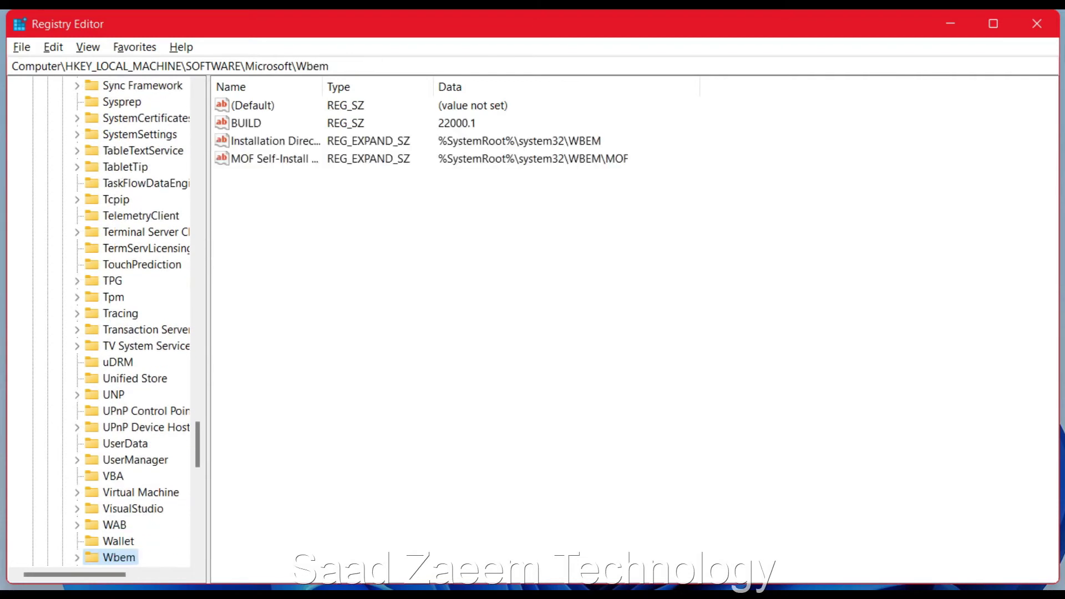
{"action": "key", "text": "Down"}
{"action": "key", "text": "Down"}
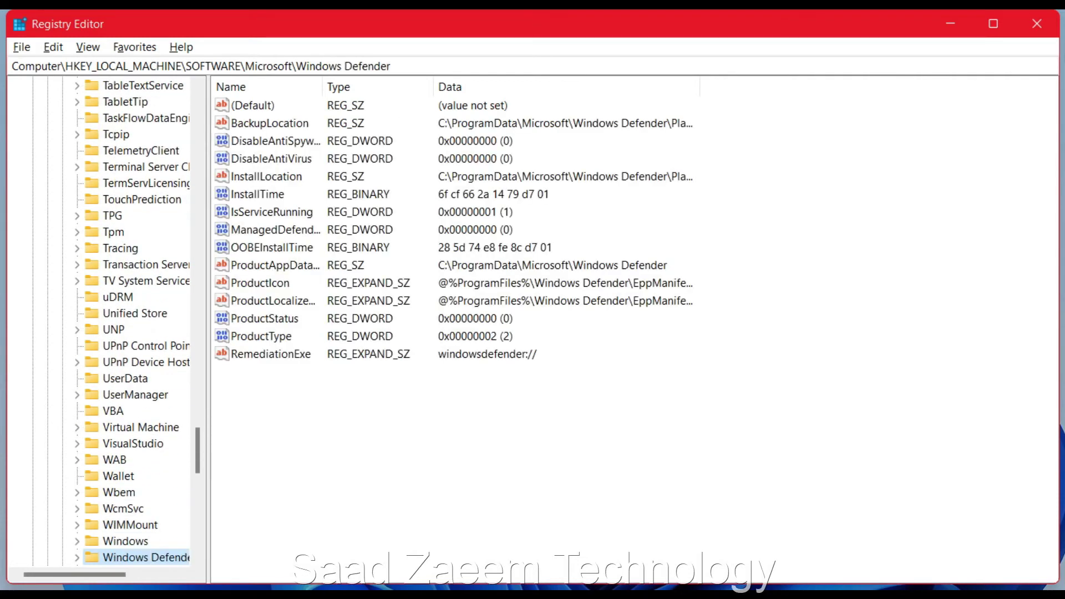
{"action": "key", "text": "Up"}
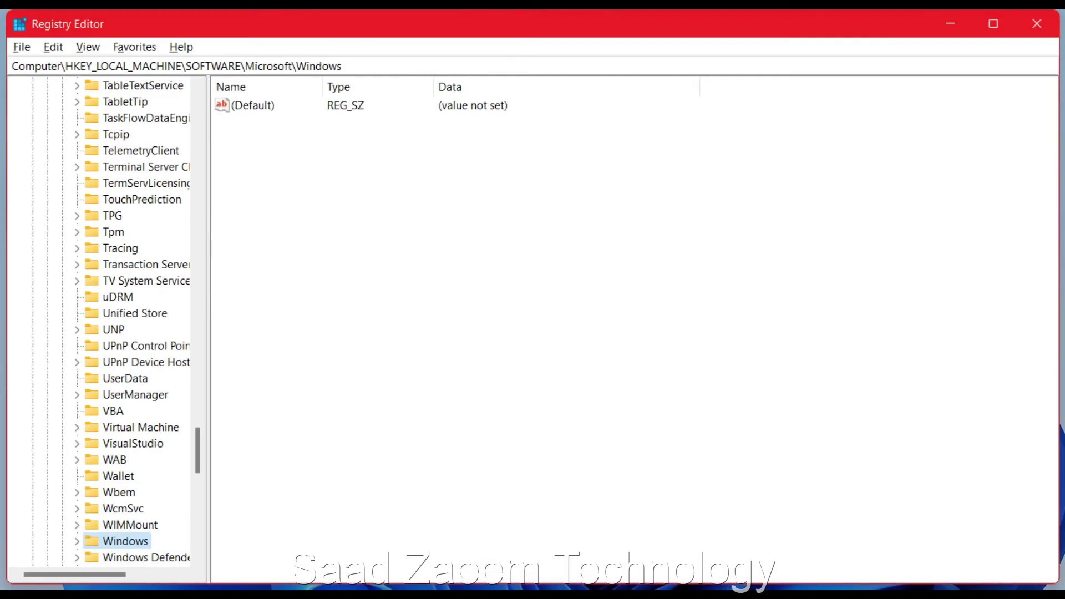
{"action": "key", "text": "Right"}
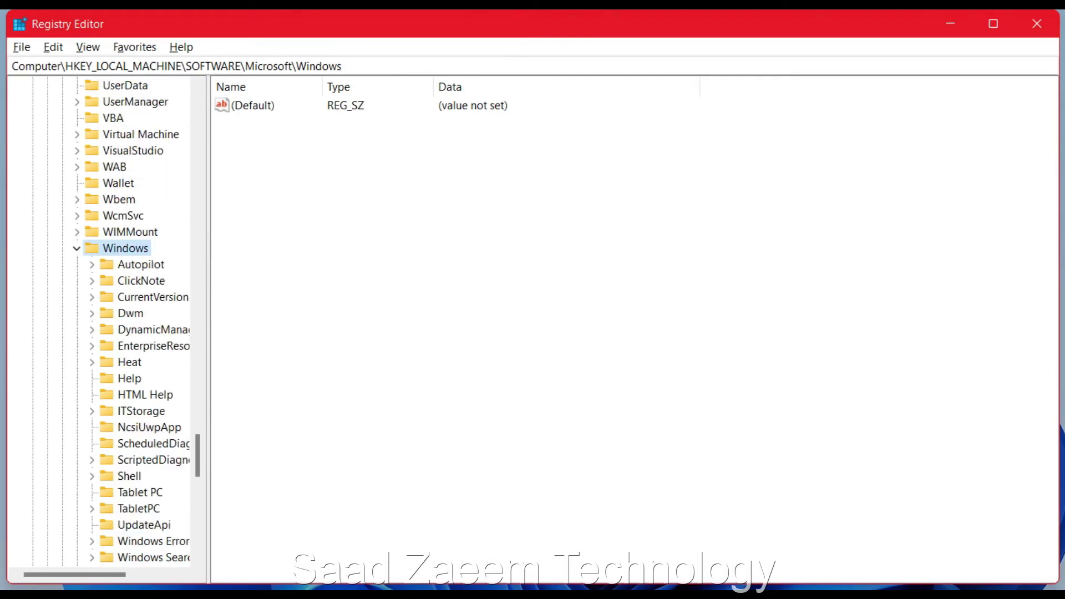
- Select the CurrentVersion key under Microsoft\Windows and expand its subkeys
{"action": "key", "text": "Down"}
{"action": "key", "text": "Down"}
{"action": "key", "text": "Down"}
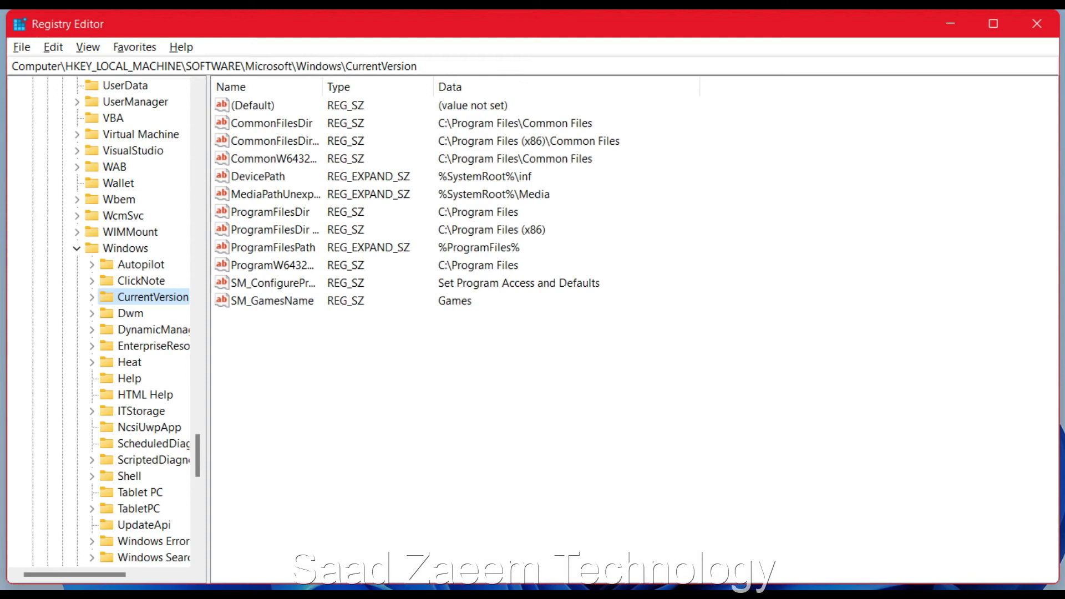
{"action": "key", "text": "Right"}
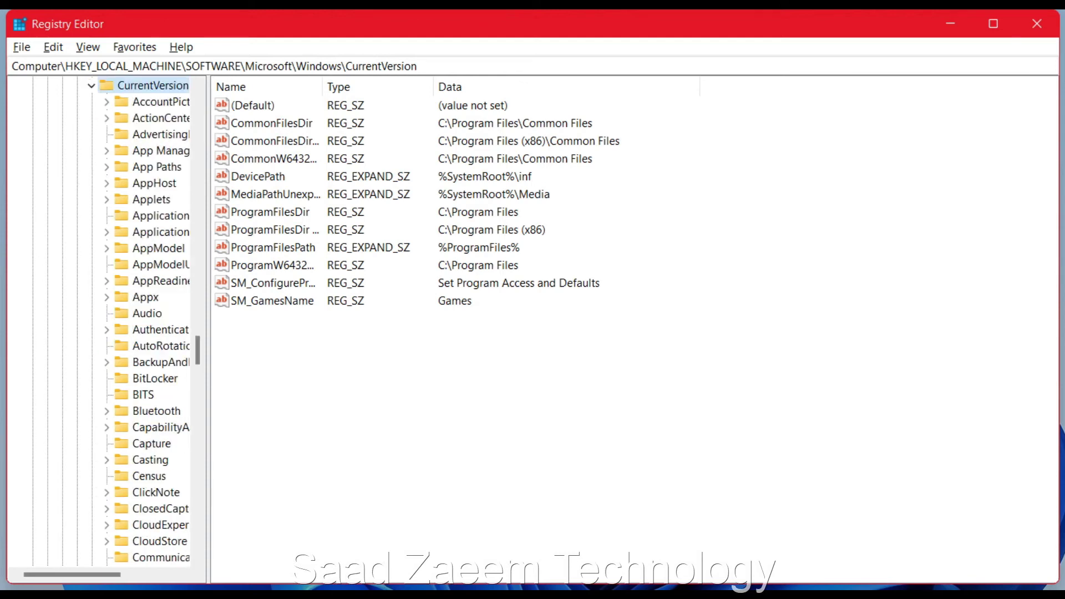
- Find the Policies key under CurrentVersion, expand it, and widen the key tree so full key names fit
{"action": "key", "text": "Down"}
{"action": "key", "text": "Down"}
{"action": "key", "text": "Down"}
{"action": "key", "text": "Down"}
{"action": "key", "text": "Down"}
{"action": "key", "text": "Down"}
{"action": "key", "text": "Down"}
{"action": "key", "text": "Down"}
{"action": "key", "text": "Down"}
{"action": "key", "text": "Down"}
{"action": "key", "text": "Down"}
{"action": "key", "text": "Down"}
{"action": "key", "text": "Down"}
{"action": "key", "text": "Down"}
{"action": "key", "text": "Down"}
{"action": "key", "text": "Down"}
{"action": "key", "text": "Down"}
{"action": "key", "text": "Down"}
{"action": "key", "text": "Down"}
{"action": "key", "text": "Down"}
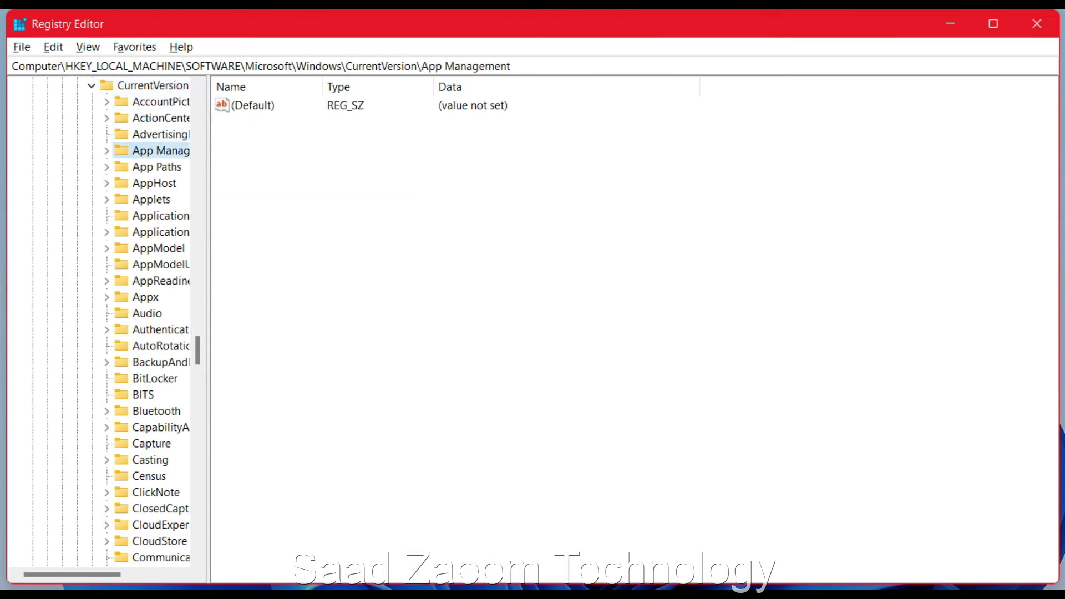
{"action": "key", "text": "Down"}
{"action": "key", "text": "Down"}
{"action": "key", "text": "Down"}
{"action": "key", "text": "Down"}
{"action": "key", "text": "Down"}
{"action": "key", "text": "Down"}
{"action": "key", "text": "Down"}
{"action": "key", "text": "Down"}
{"action": "key", "text": "Down"}
{"action": "key", "text": "Down"}
{"action": "key", "text": "Down"}
{"action": "key", "text": "Down"}
{"action": "key", "text": "Down"}
{"action": "key", "text": "Down"}
{"action": "key", "text": "Down"}
{"action": "key", "text": "Down"}
{"action": "key", "text": "Down"}
{"action": "key", "text": "Down"}
{"action": "key", "text": "Down"}
{"action": "key", "text": "Down"}
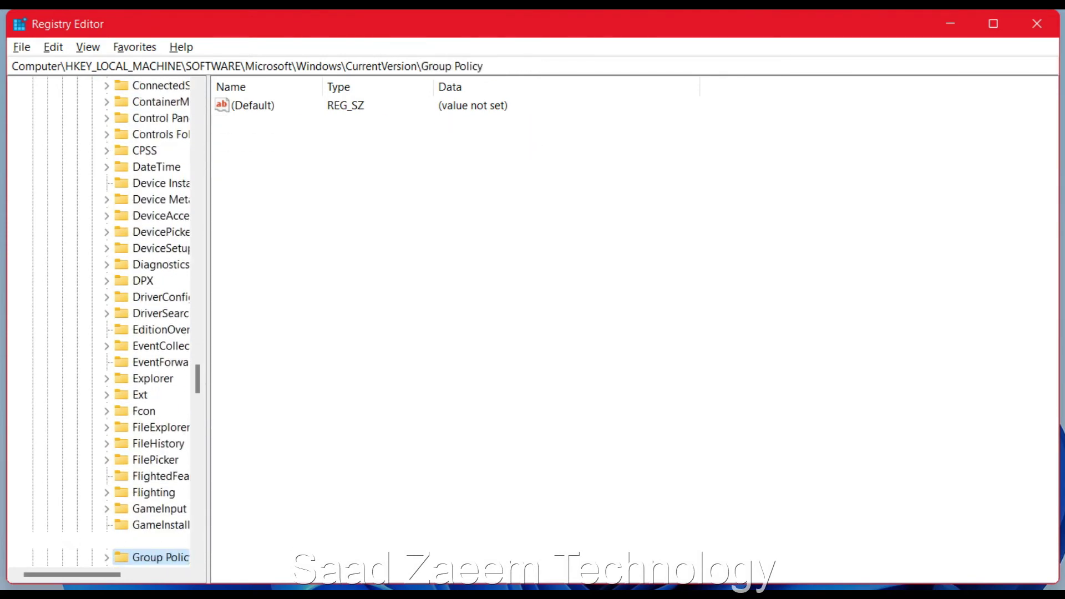
{"action": "key", "text": "Down"}
{"action": "key", "text": "Down"}
{"action": "key", "text": "Down"}
{"action": "key", "text": "Down"}
{"action": "key", "text": "Down"}
{"action": "key", "text": "Down"}
{"action": "key", "text": "Down"}
{"action": "key", "text": "Down"}
{"action": "key", "text": "Down"}
{"action": "key", "text": "Down"}
{"action": "key", "text": "Down"}
{"action": "key", "text": "Down"}
{"action": "key", "text": "Down"}
{"action": "key", "text": "Down"}
{"action": "key", "text": "Down"}
{"action": "key", "text": "Down"}
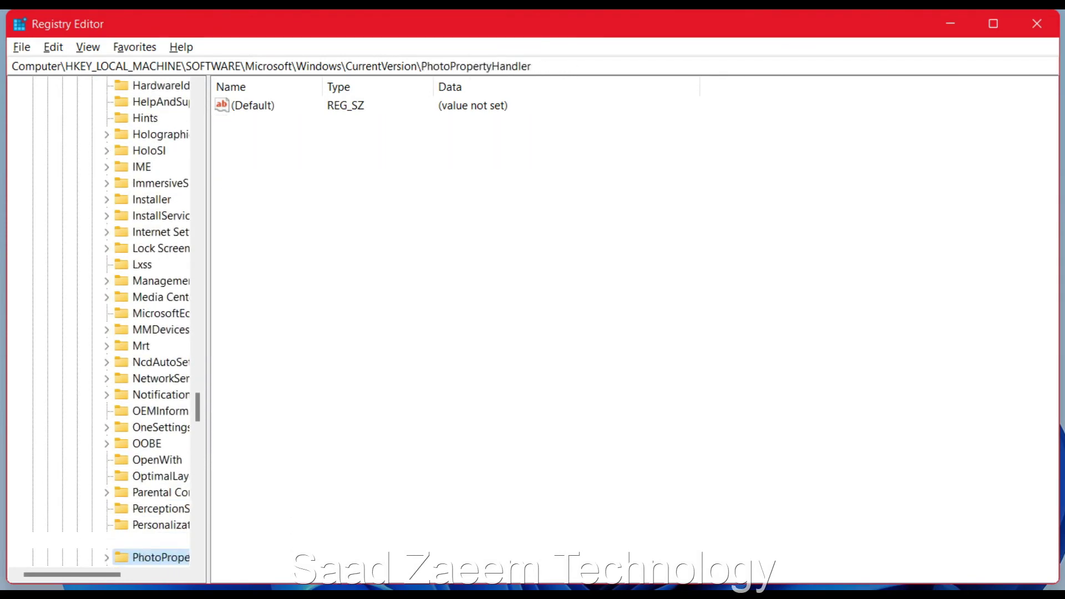
{"action": "key", "text": "Up"}
{"action": "key", "text": "Up"}
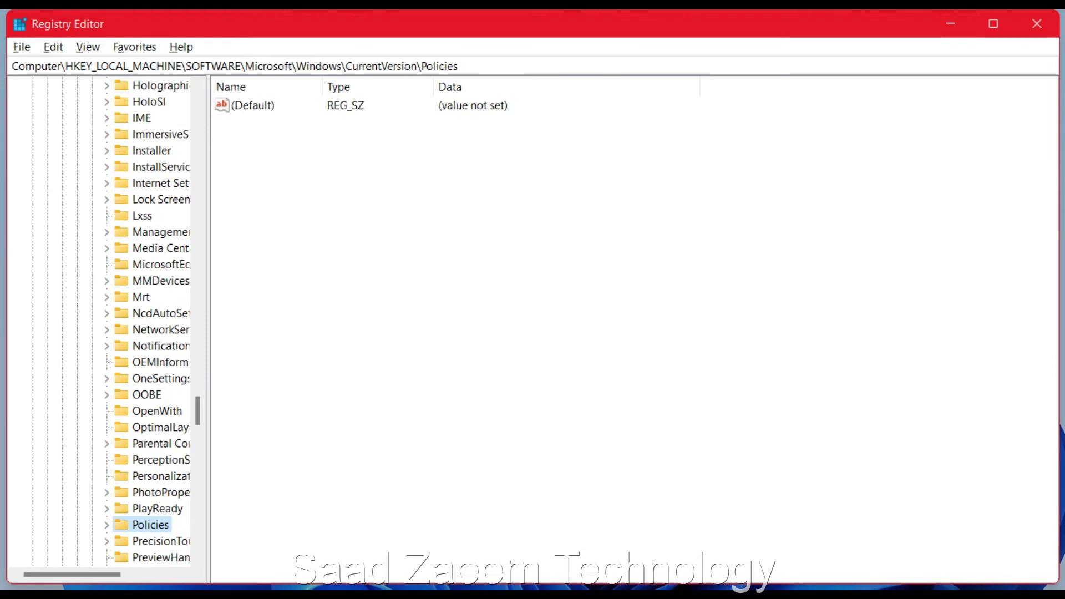
{"action": "key", "text": "Right"}
{"action": "left_click_drag", "start_coordinate": [209, 333], "coordinate": [300, 333]}
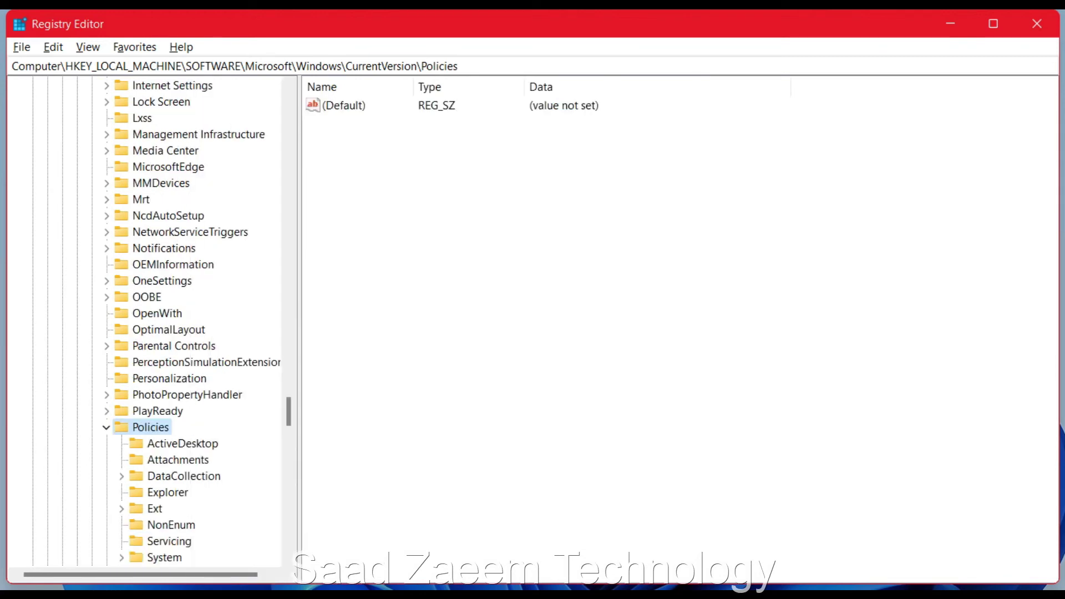
- Select the System key under CurrentVersion\Policies to list its values
{"action": "key", "text": "Down"}
{"action": "key", "text": "Down"}
{"action": "key", "text": "Down"}
{"action": "key", "text": "Down"}
{"action": "key", "text": "Down"}
{"action": "key", "text": "Down"}
{"action": "key", "text": "Down"}
{"action": "key", "text": "Down"}
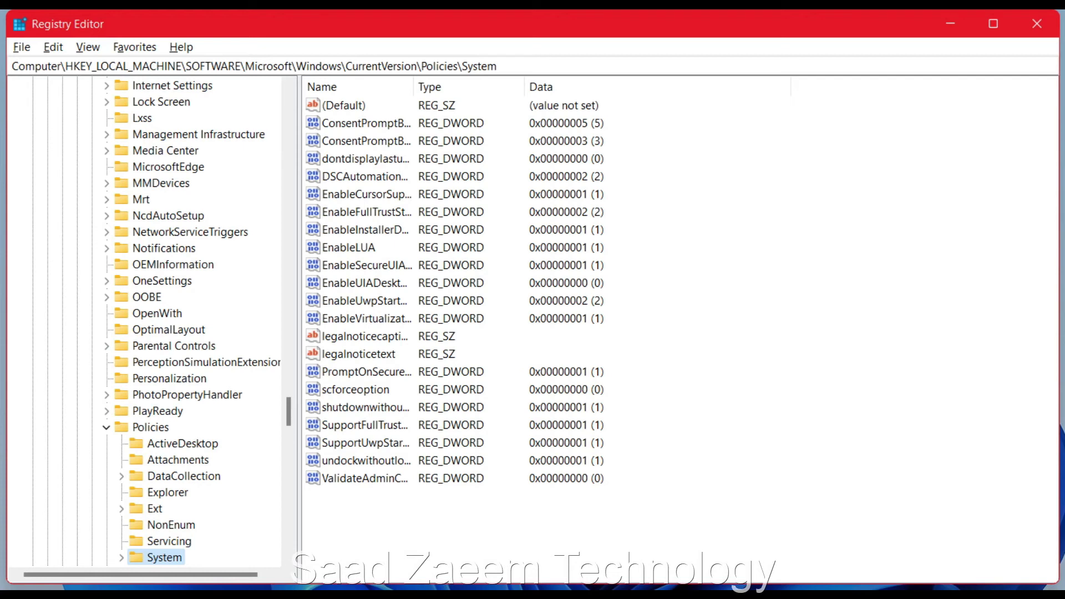
- Set the EnableCursorSuppression DWORD value in the Policies\System key to 0
{"action": "key", "text": "Tab"}
{"action": "key", "text": "Down"}
{"action": "key", "text": "Down"}
{"action": "key", "text": "Down"}
{"action": "key", "text": "Down"}
{"action": "key", "text": "Down"}
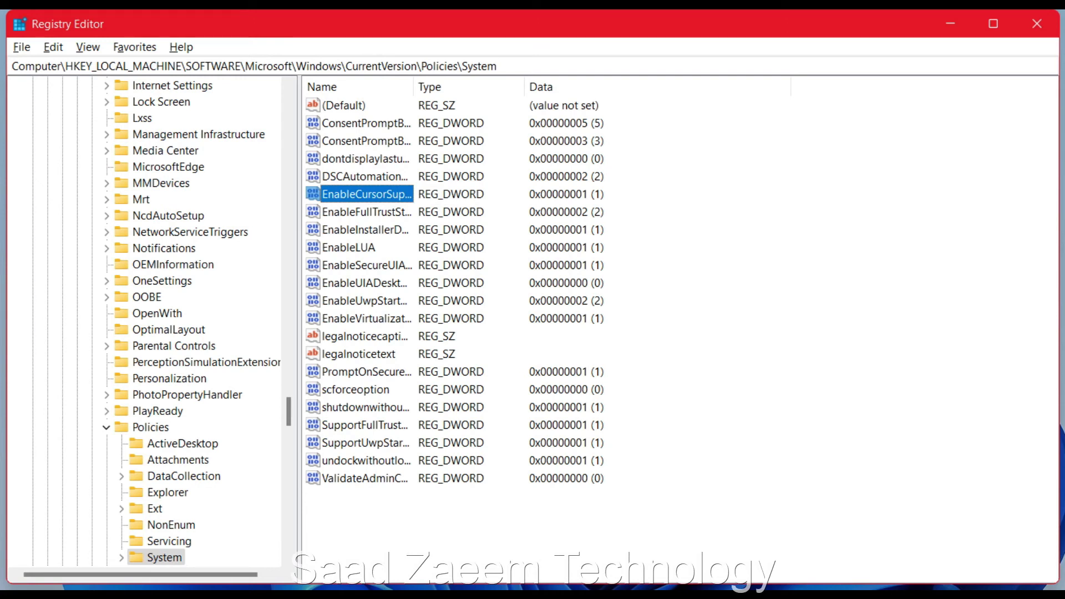
{"action": "key", "text": "Return"}
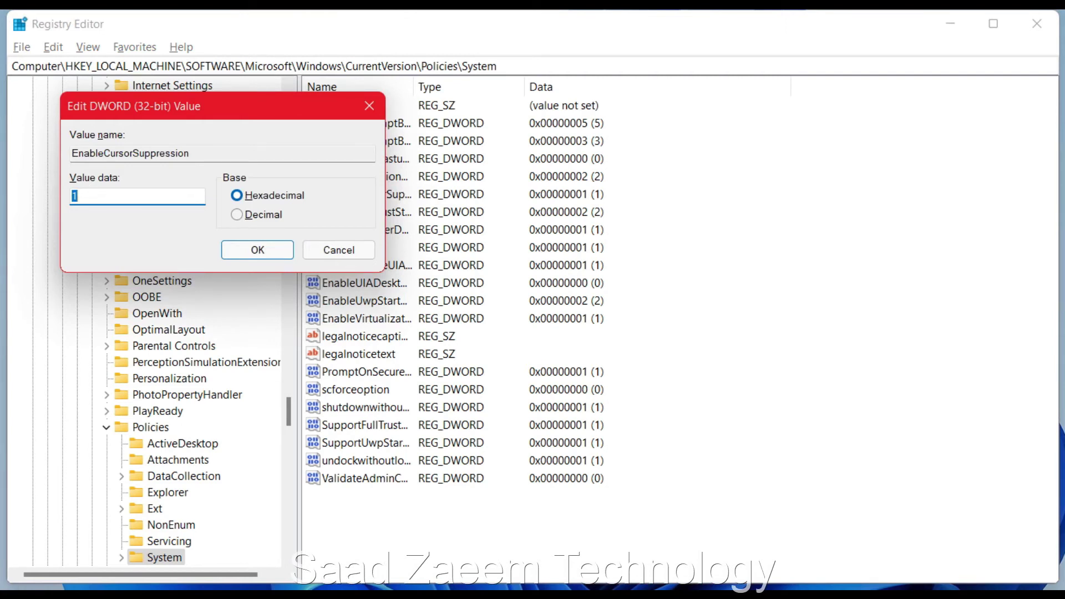
{"action": "key", "text": "BackSpace"}
{"action": "type", "text": "0"}
{"action": "key", "text": "Return"}
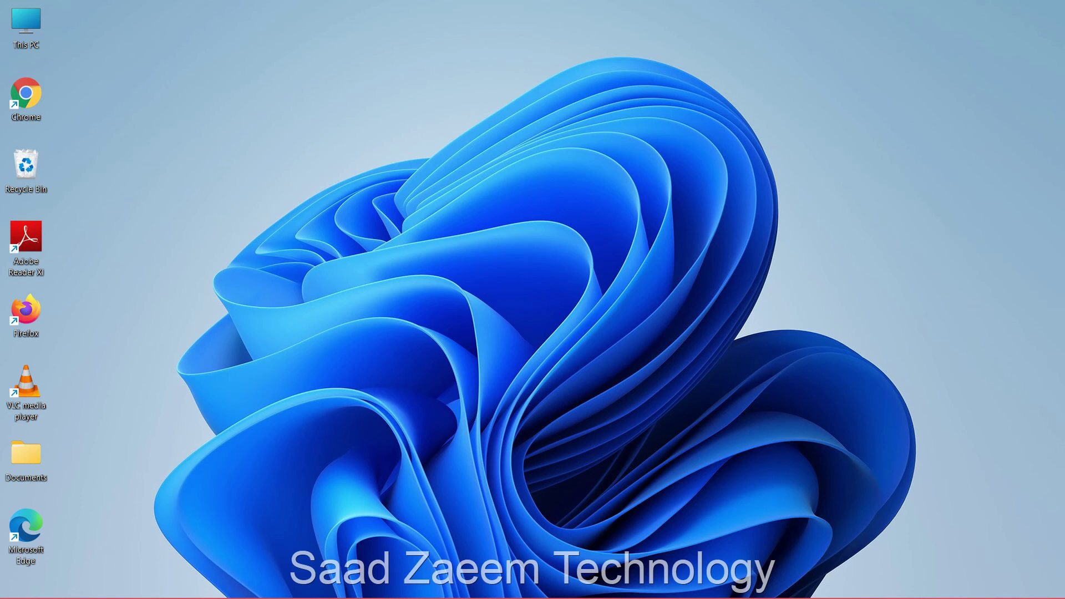
- From the desktop, open the Shut Down Windows dialog and choose Restart for the computer
{"action": "key", "text": "alt+F4"}
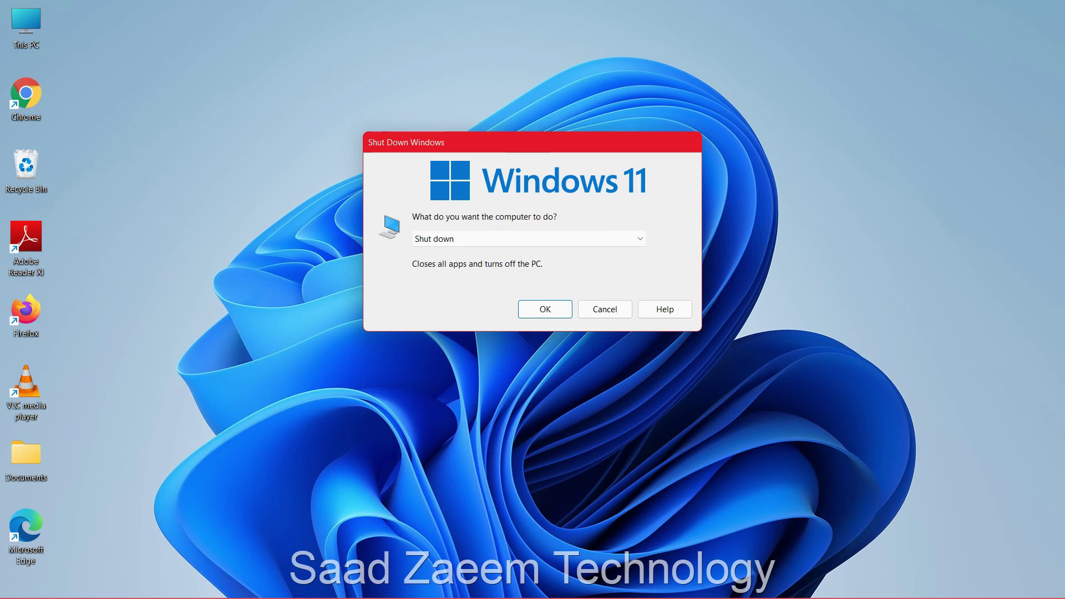
{"action": "key", "text": "Down"}
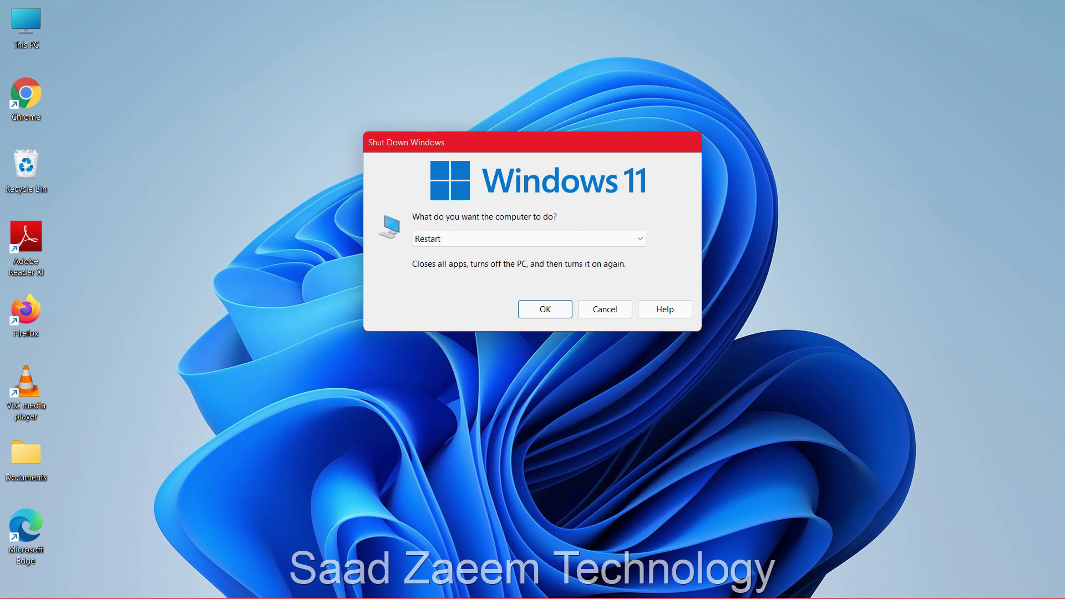
{"action": "key", "text": "Return"}
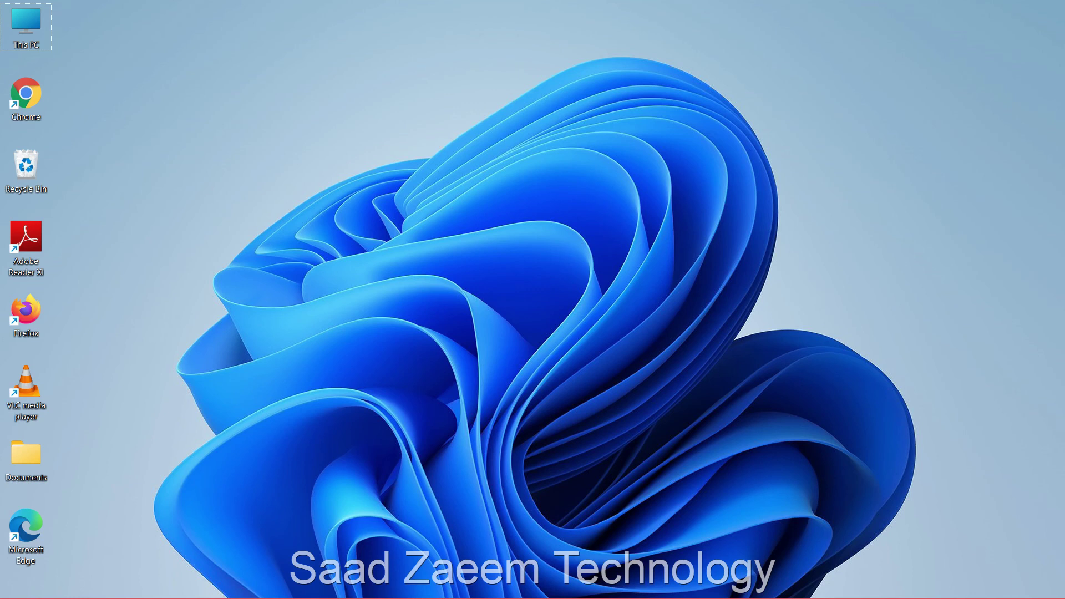
- Restart the computer without updating, using the Start power options
{"action": "key", "text": "super"}
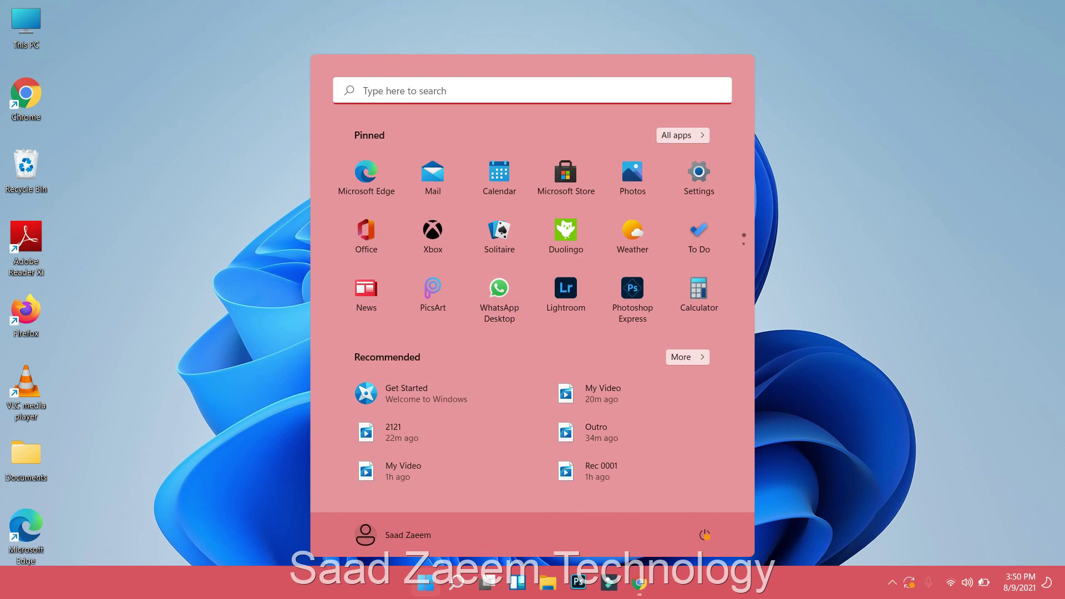
{"action": "key", "text": "Tab"}
{"action": "key", "text": "Tab"}
{"action": "key", "text": "Tab"}
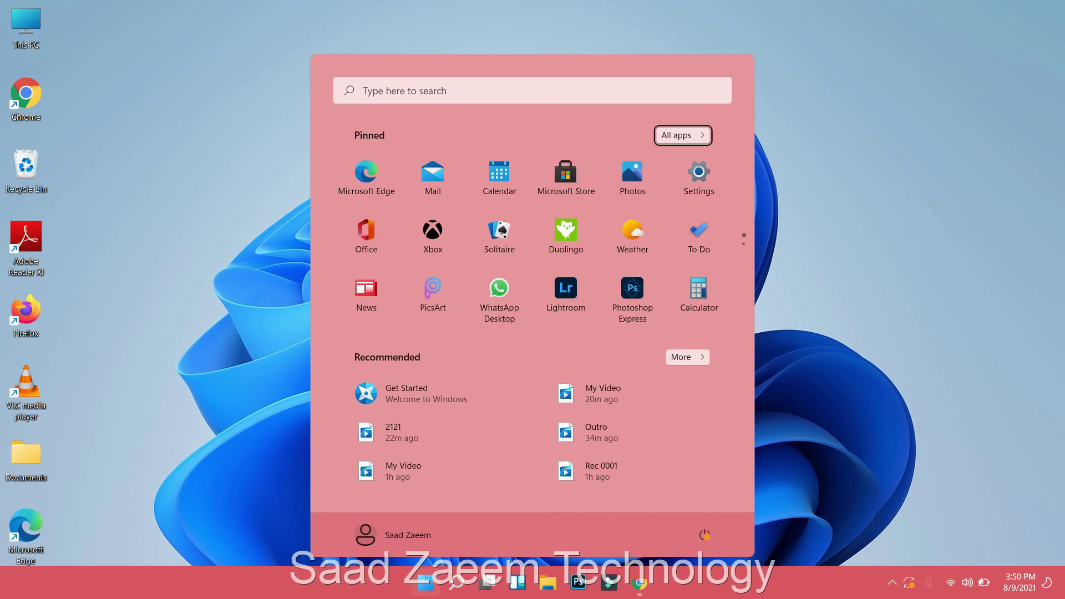
{"action": "key", "text": "Tab"}
{"action": "key", "text": "Tab"}
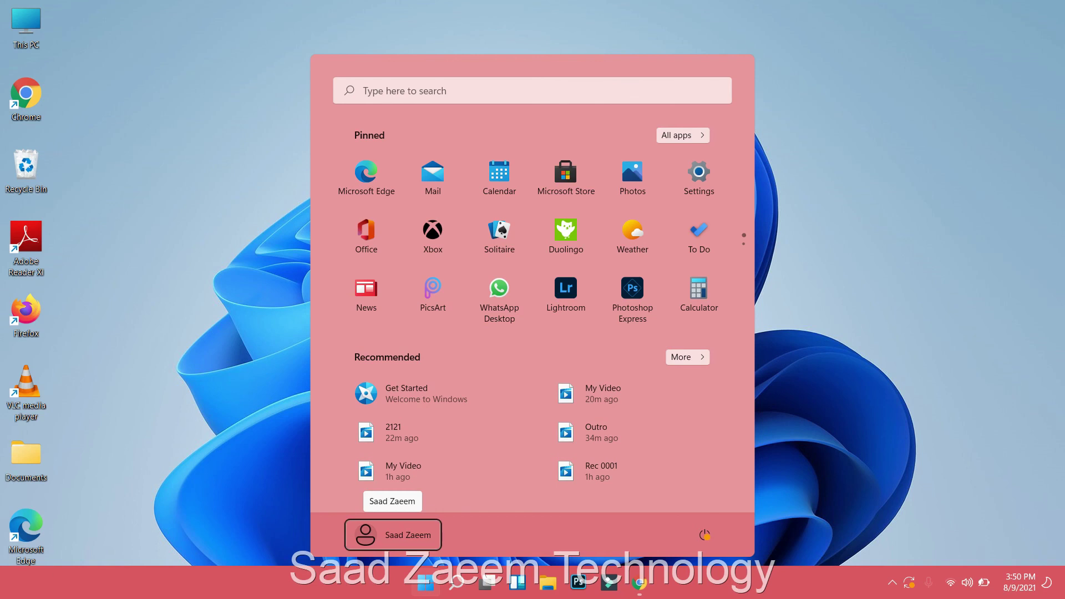
{"action": "key", "text": "Tab"}
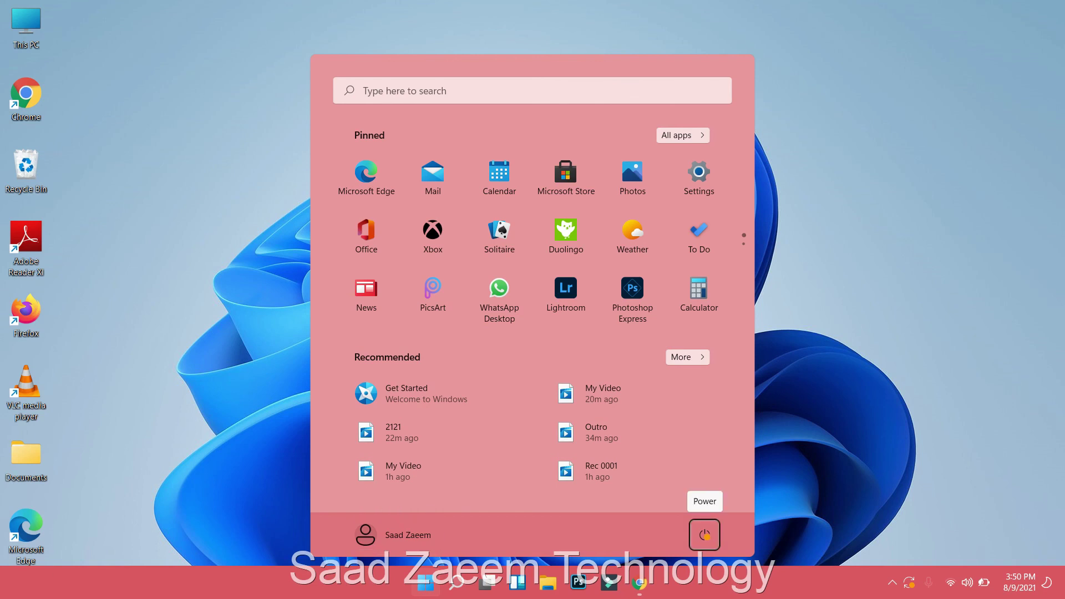
{"action": "key", "text": "Return"}
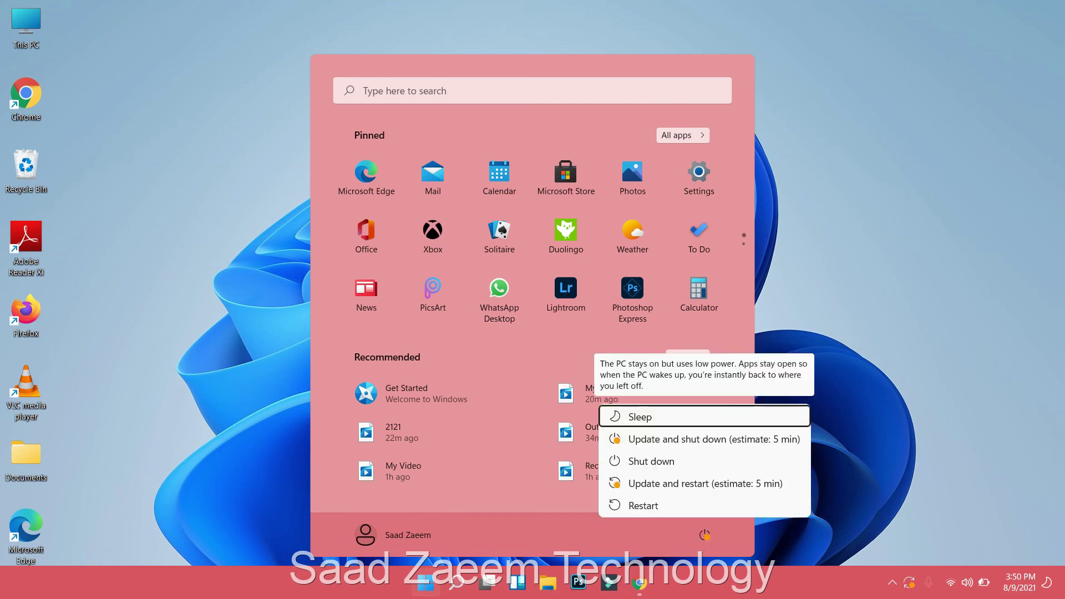
{"action": "key", "text": "Down"}
{"action": "key", "text": "Down"}
{"action": "key", "text": "Down"}
{"action": "key", "text": "Down"}
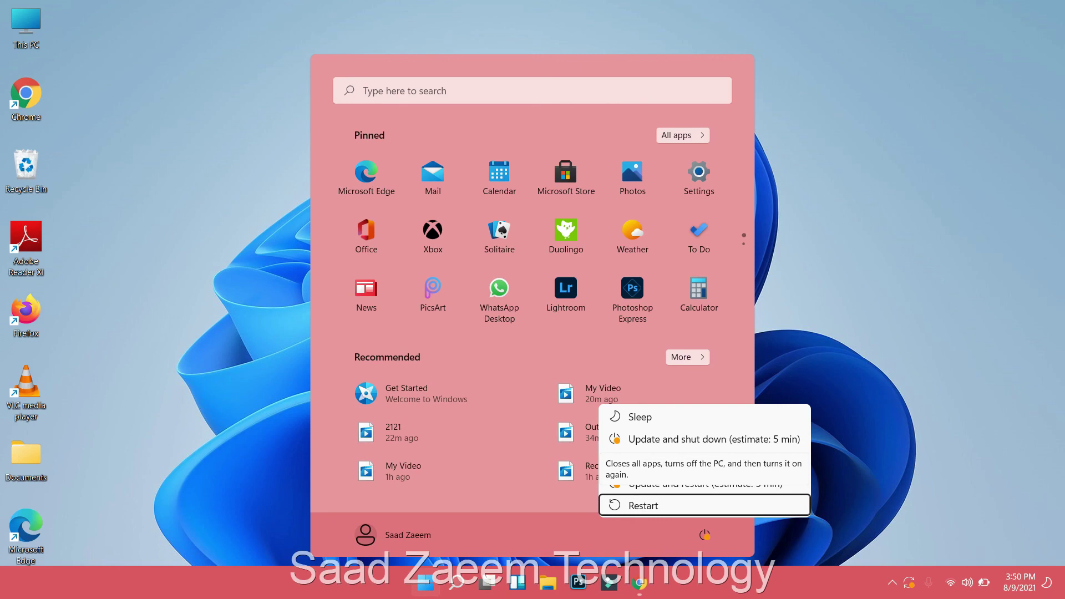
{"action": "key", "text": "Return"}
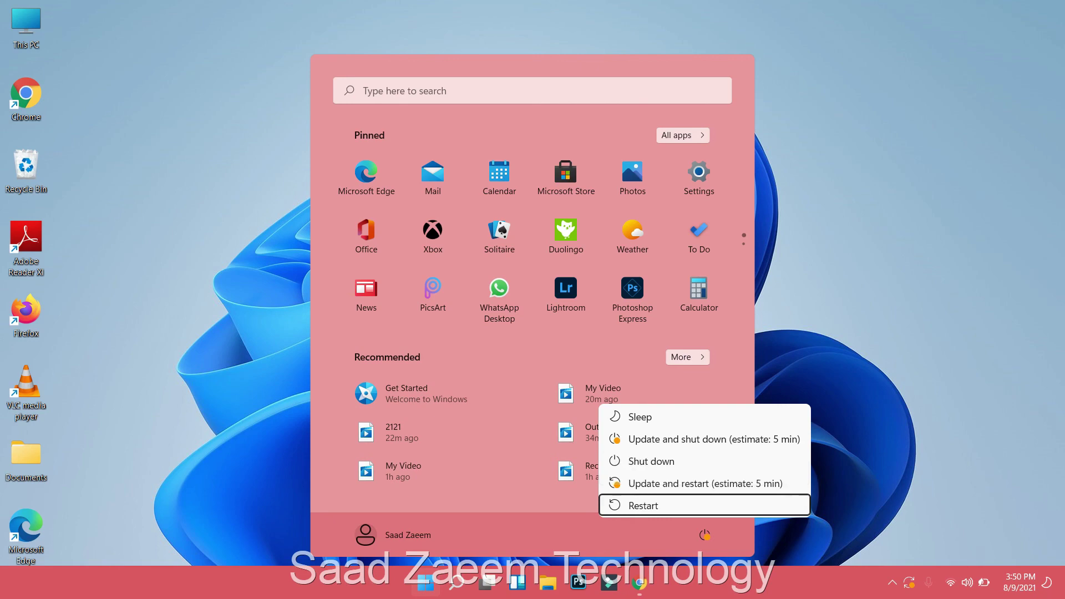